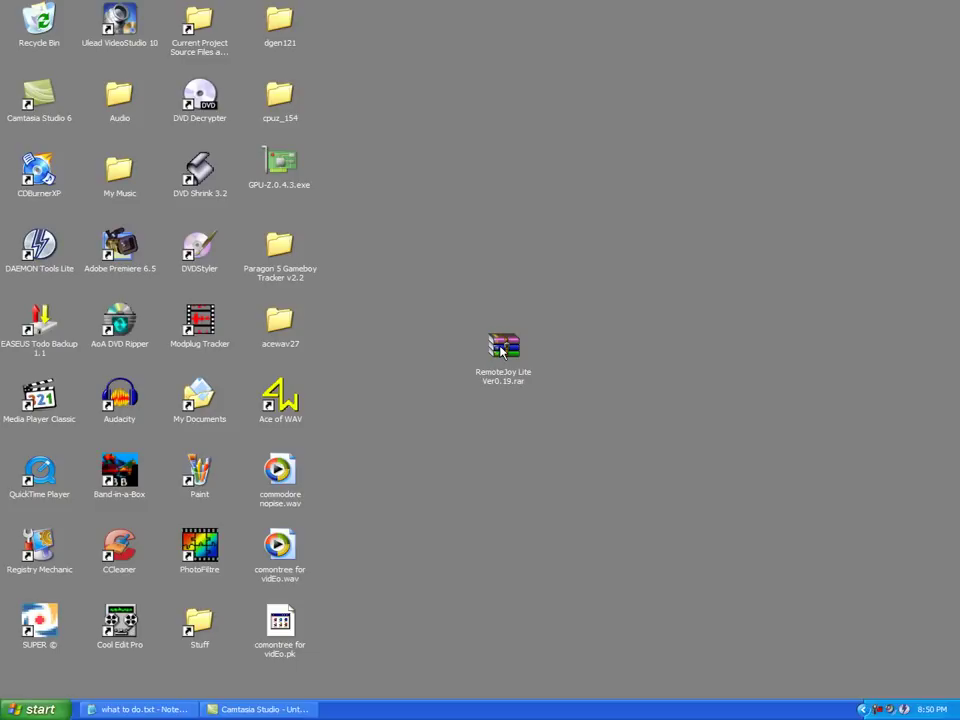
# - Extract the RemoteJoy Lite archive to 'RemoteJoy Lite Ver0.19' and open RemoteJoy Lite > seplugins
pyautogui.rightClick(502, 348)
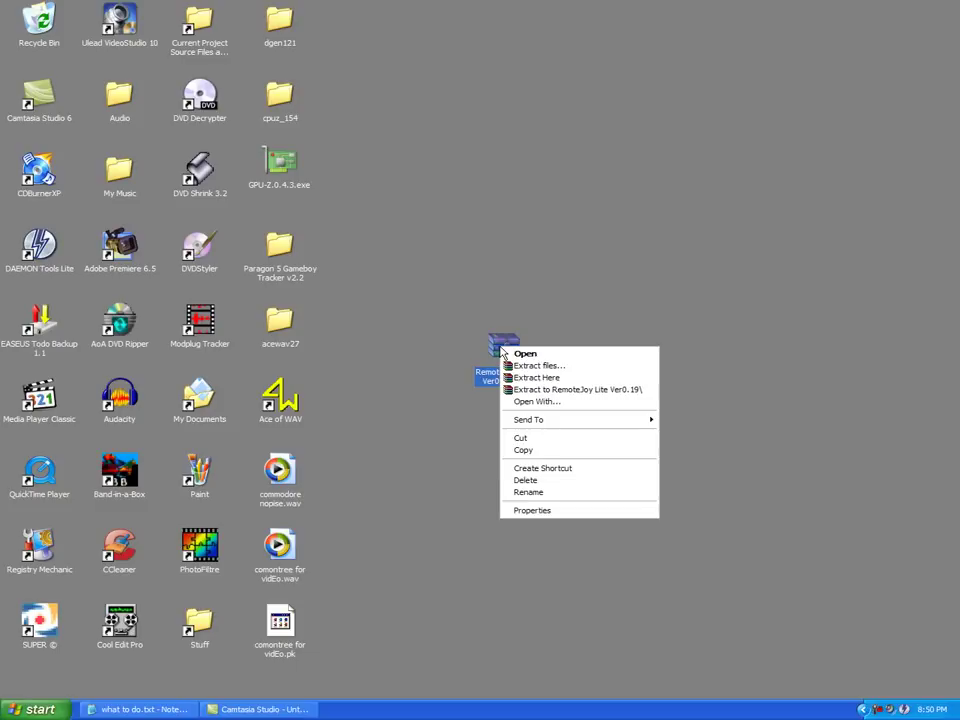
pyautogui.click(612, 392)
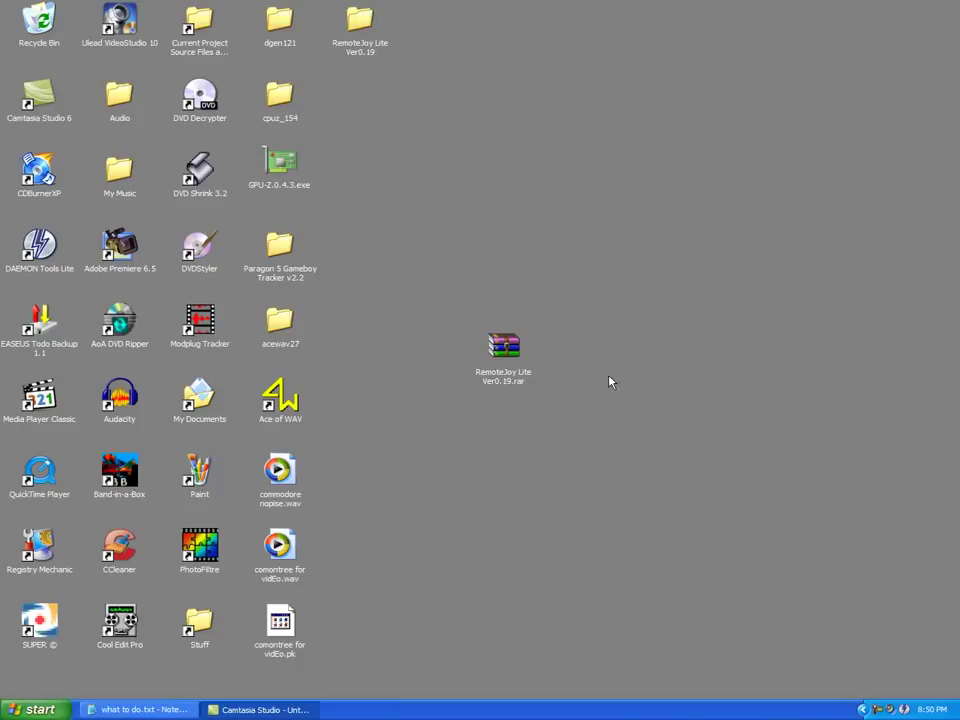
pyautogui.doubleClick(358, 28)
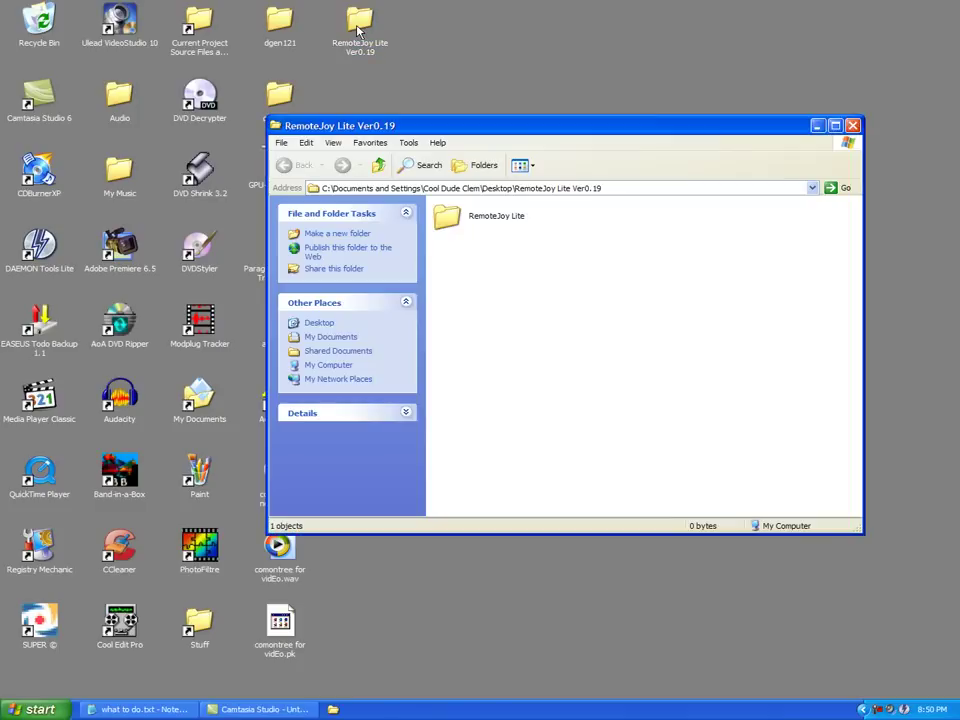
pyautogui.doubleClick(450, 218)
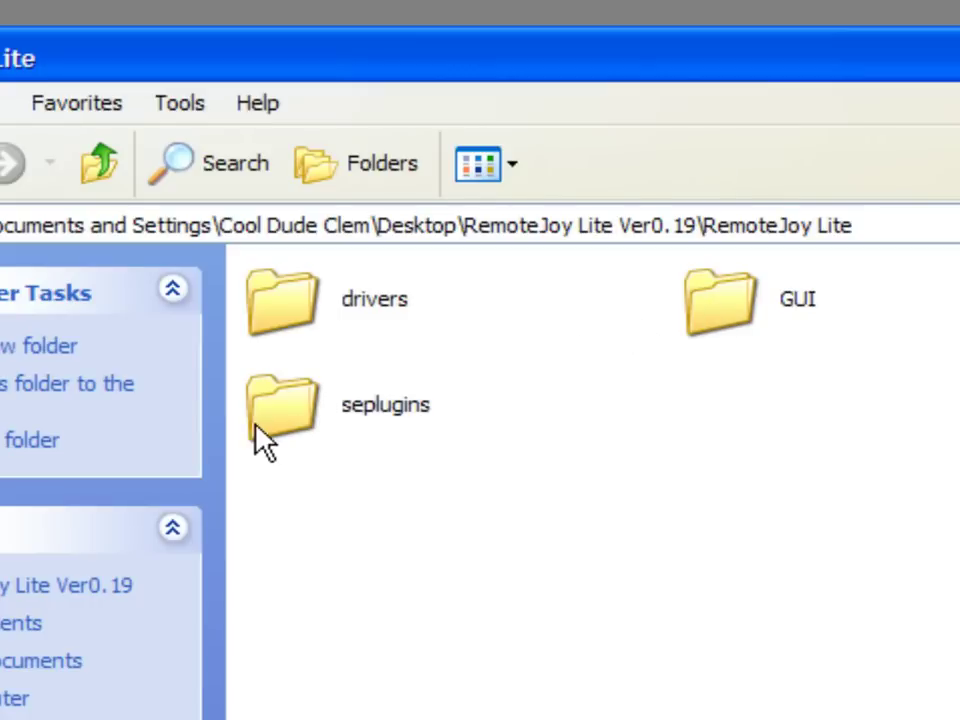
pyautogui.doubleClick(281, 410)
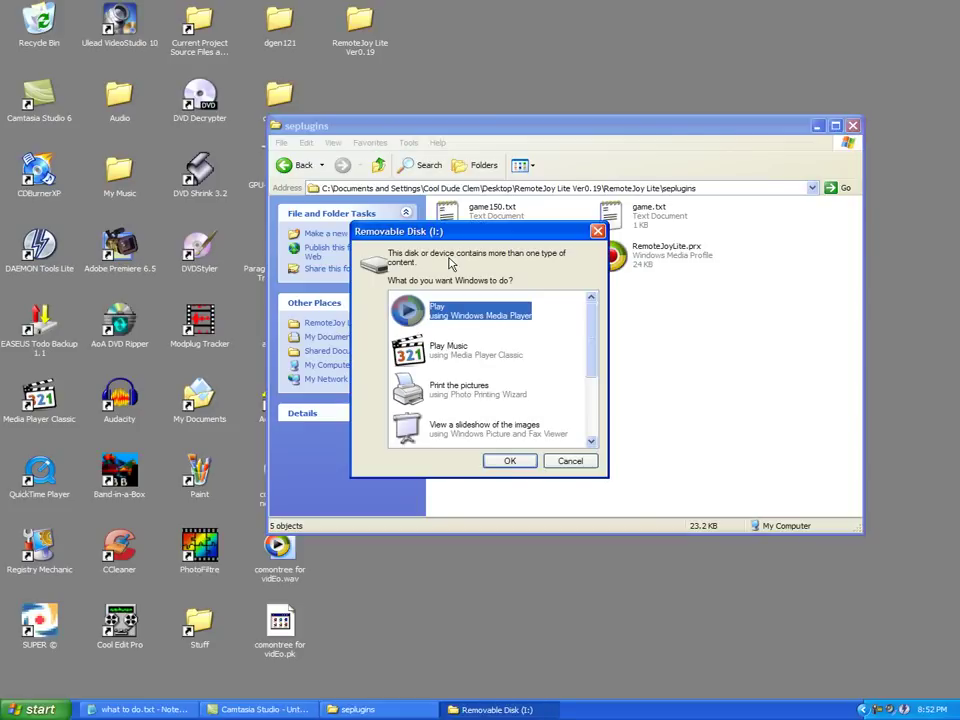
# - Open the memory stick (I:) and its seplugins folder
pyautogui.scroll(-2, 510, 412)
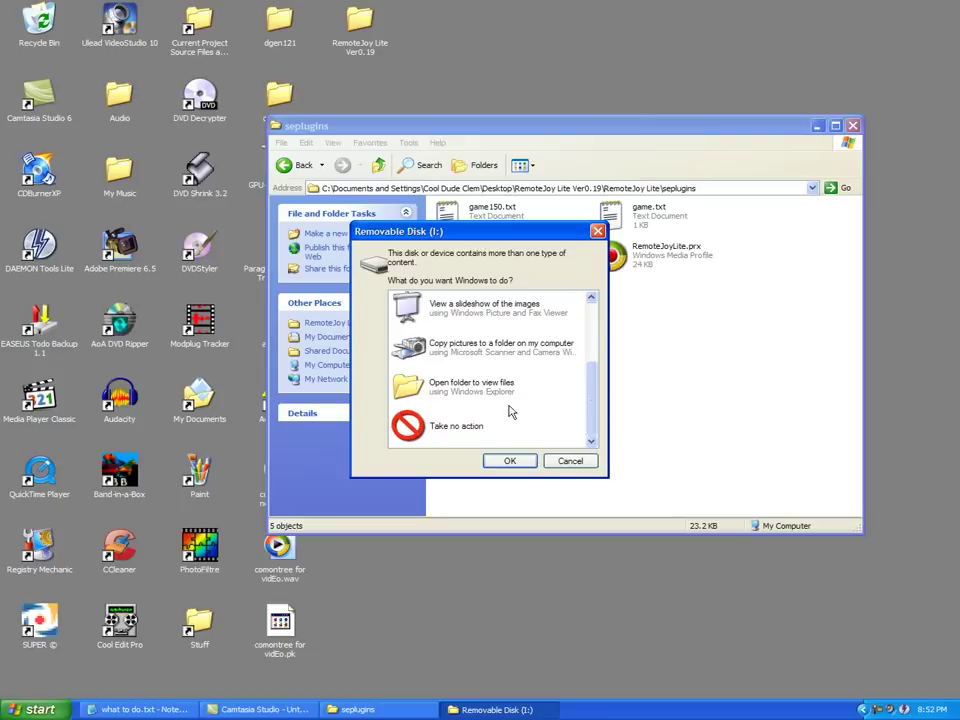
pyautogui.doubleClick(447, 393)
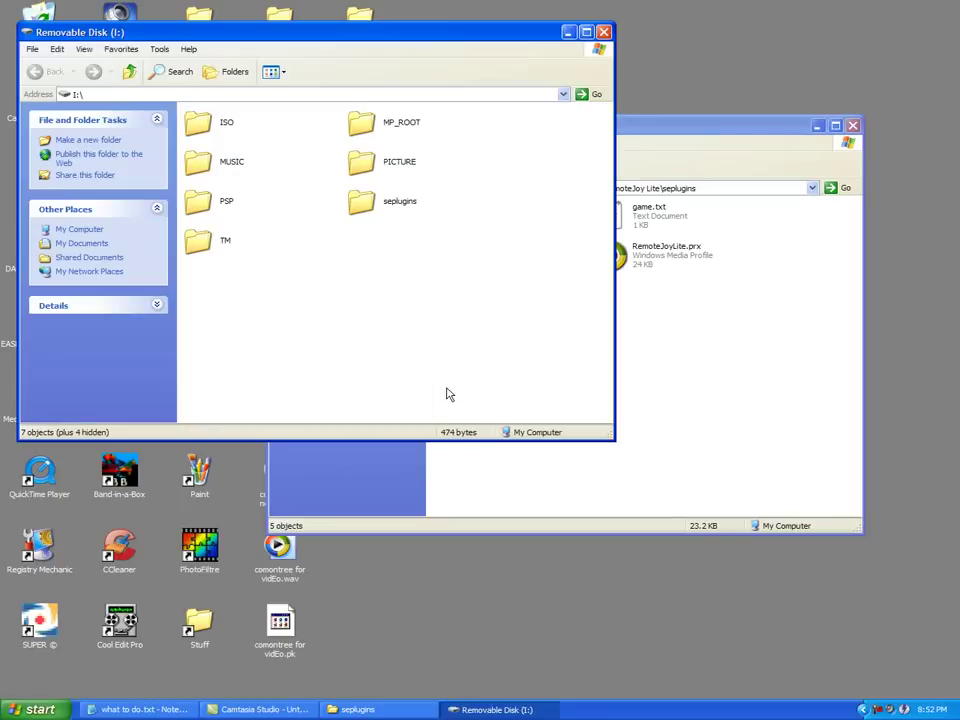
pyautogui.doubleClick(376, 207)
# - Move the extracted seplugins window lower so both seplugins windows are visible
pyautogui.click(672, 143)
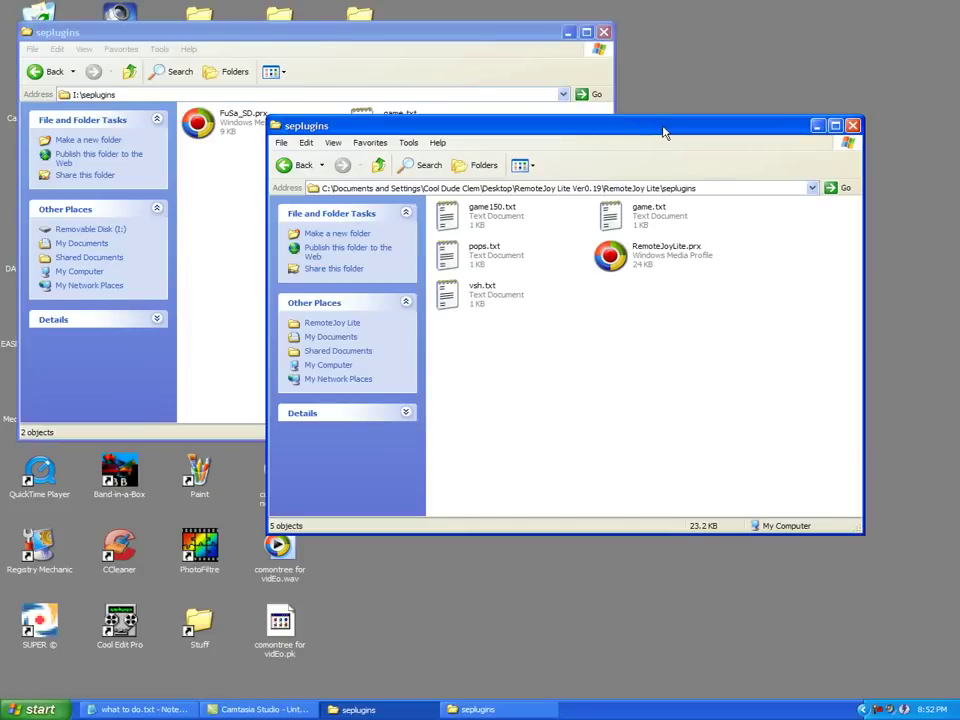
pyautogui.moveTo(664, 133); pyautogui.dragTo(709, 258)
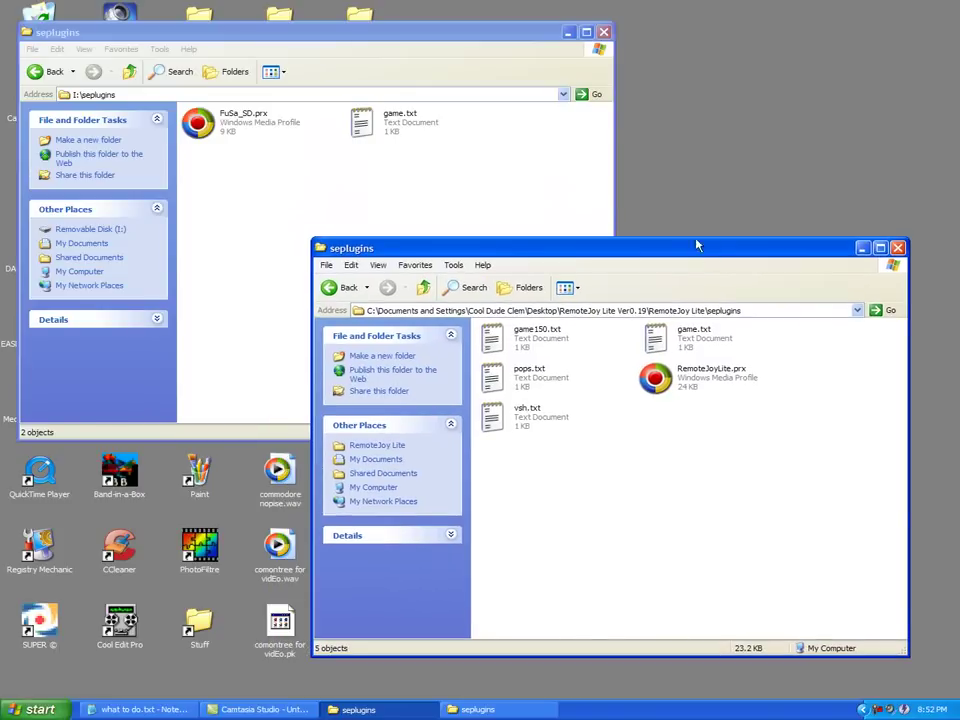
pyautogui.click(425, 202)
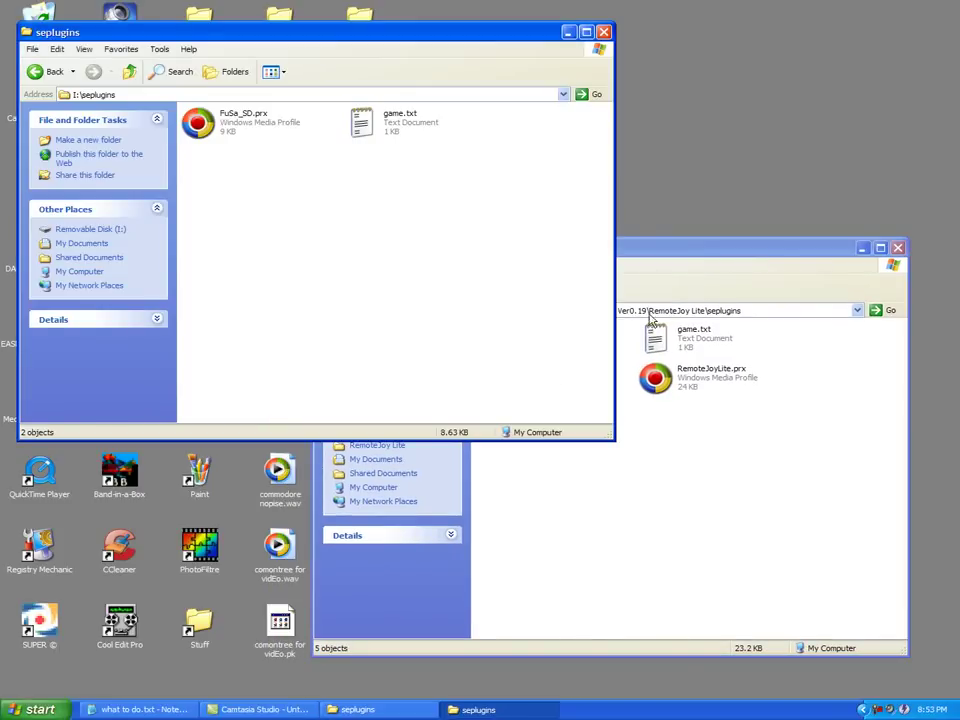
pyautogui.click(686, 254)
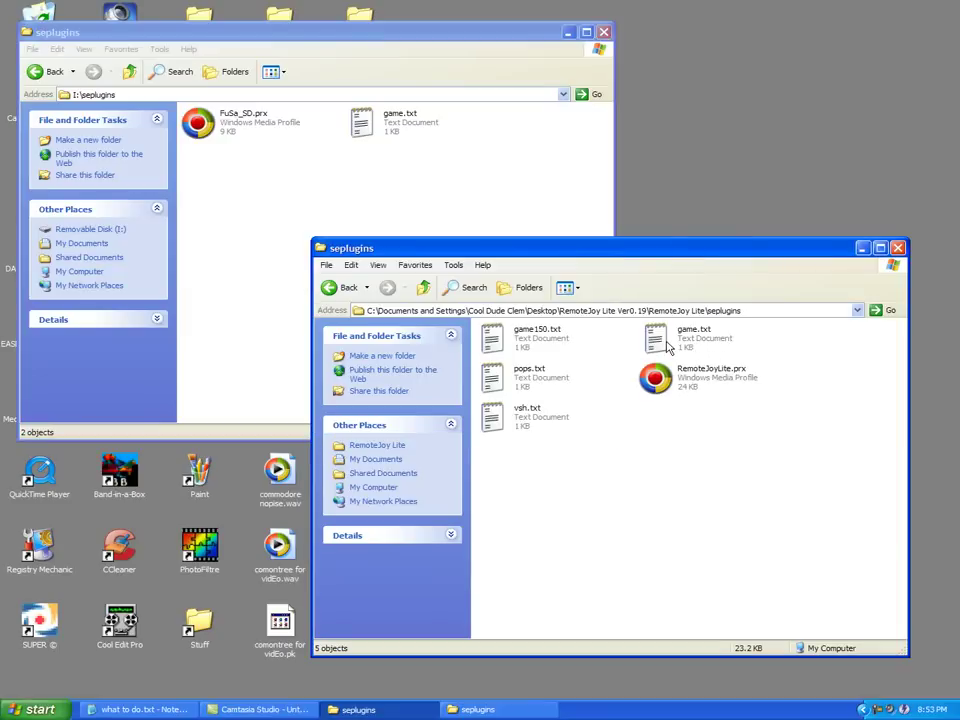
# - Copy the FuSa_SD.prx line from the memory stick's game.txt
pyautogui.doubleClick(361, 124)
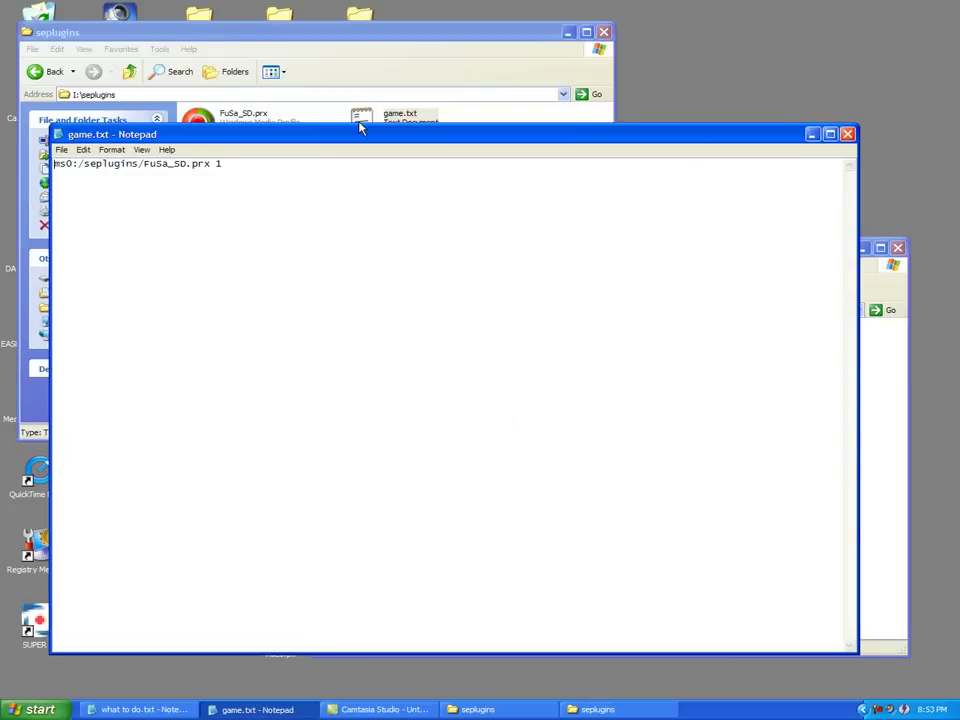
pyautogui.click(225, 163)
pyautogui.moveTo(225, 163); pyautogui.dragTo(44, 167)
pyautogui.hotkey('ctrl', 'c')
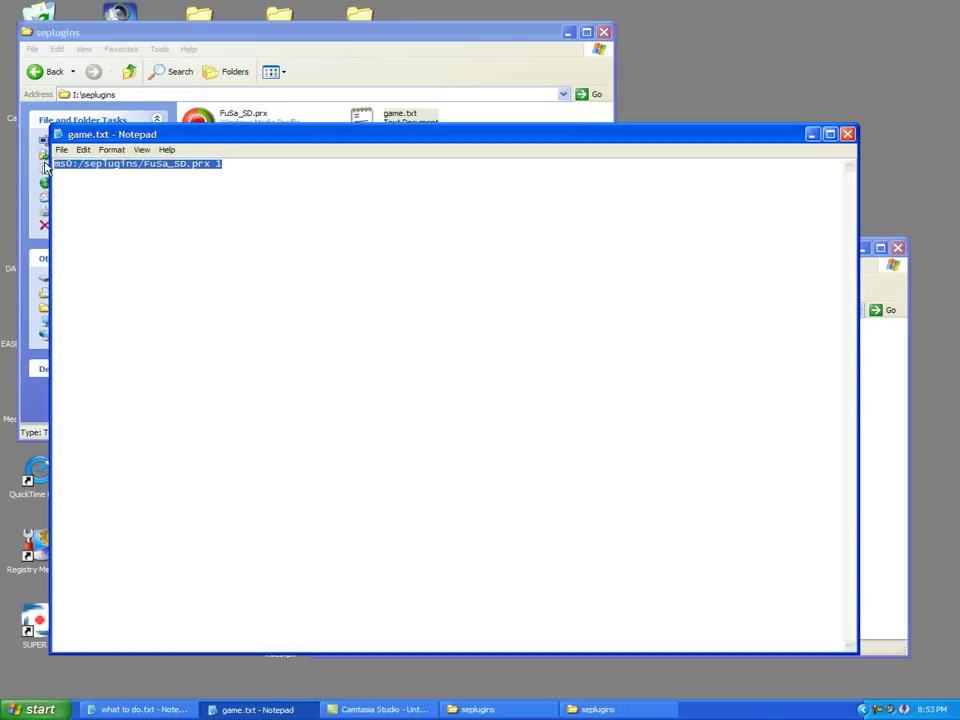
pyautogui.click(848, 134)
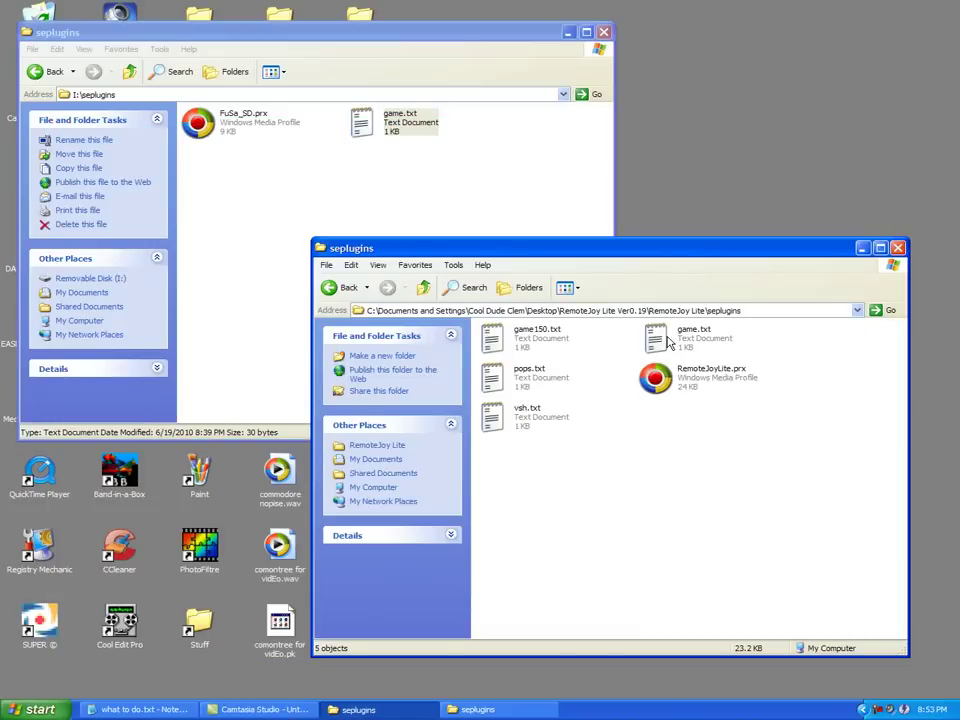
# - Paste that line as a second line in the extracted game.txt and save it
pyautogui.doubleClick(663, 340)
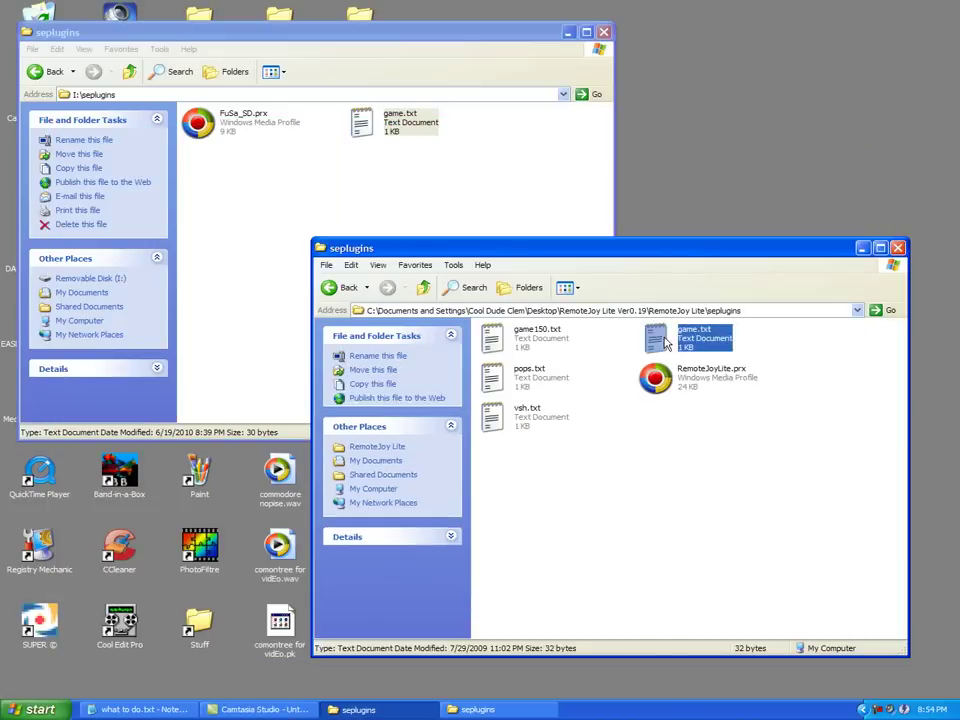
pyautogui.click(422, 184)
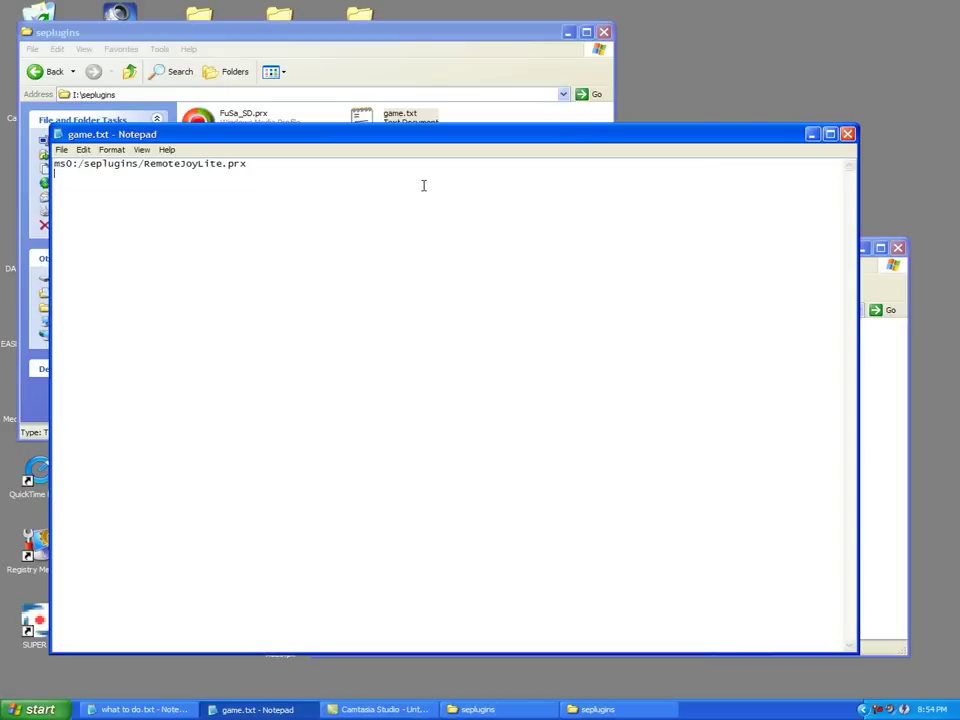
pyautogui.press('Return')
pyautogui.hotkey('ctrl', 'v')
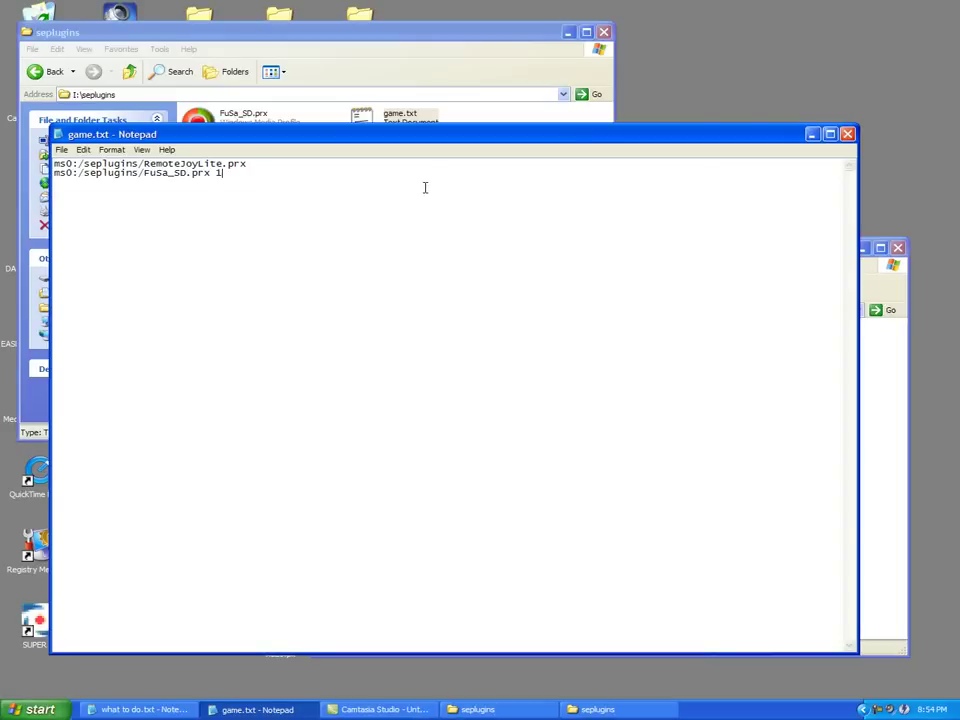
pyautogui.click(847, 134)
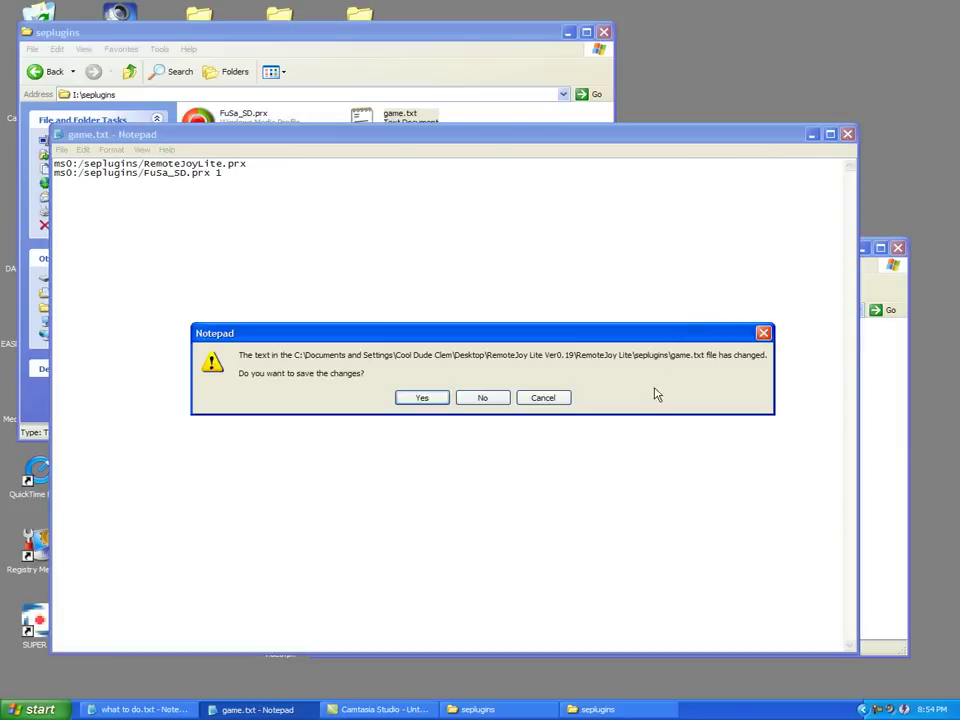
pyautogui.click(417, 398)
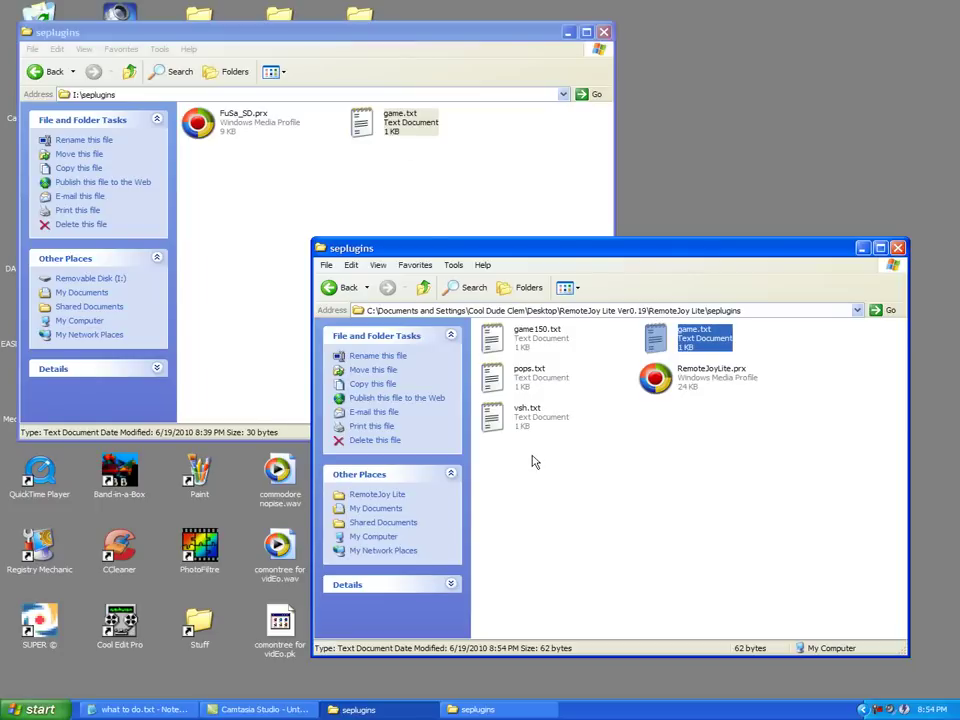
# - Copy the five extracted plugin files into I:\seplugins, replacing game.txt with Yes to All
pyautogui.moveTo(506, 456); pyautogui.dragTo(707, 321)
pyautogui.moveTo(528, 349); pyautogui.dragTo(252, 211)
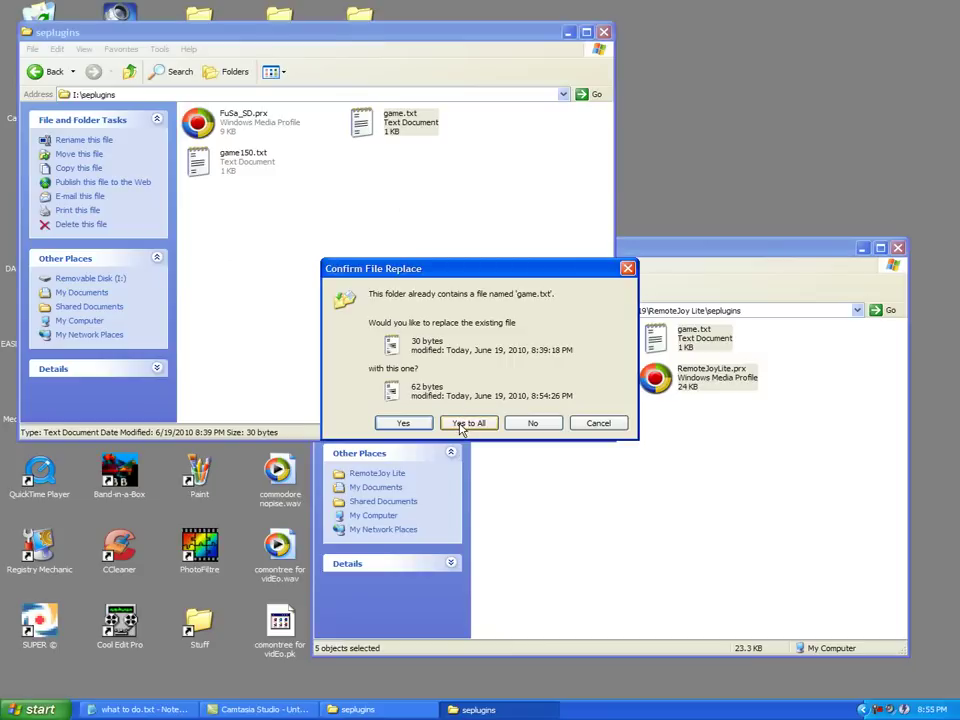
pyautogui.click(418, 426)
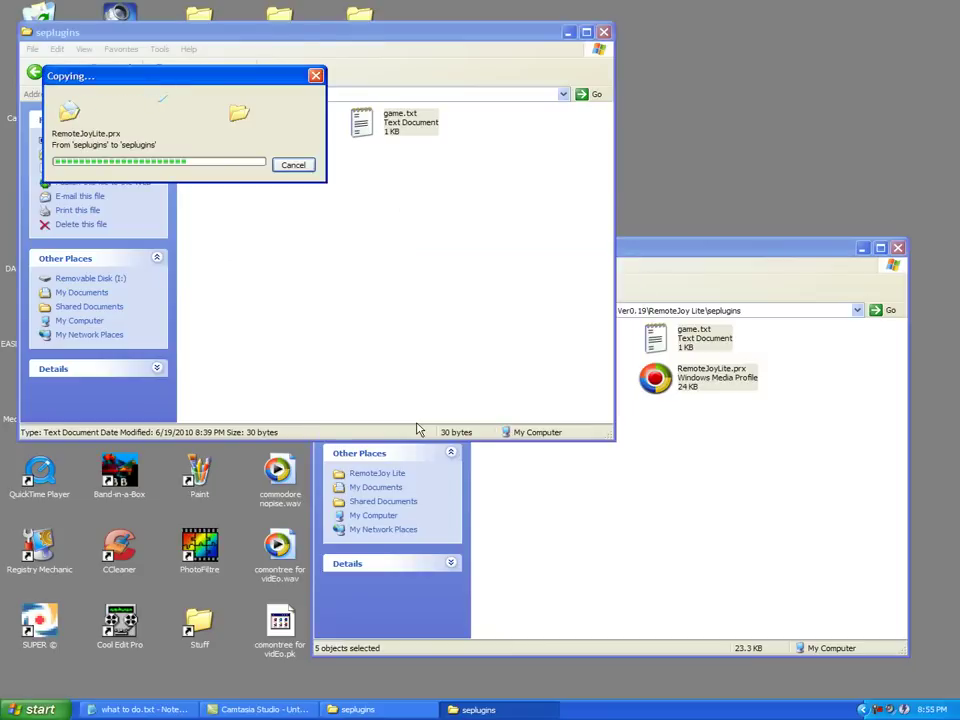
pyautogui.click(343, 316)
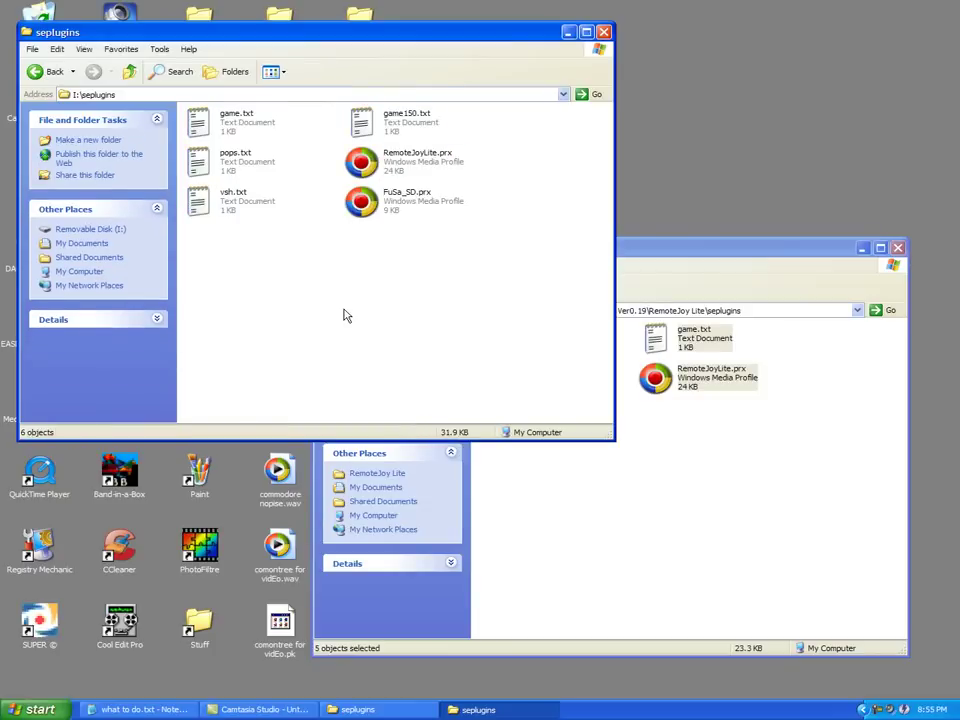
# - Back at the memory stick root, create a new folder, then cancel its rename and delete it
pyautogui.click(42, 71)
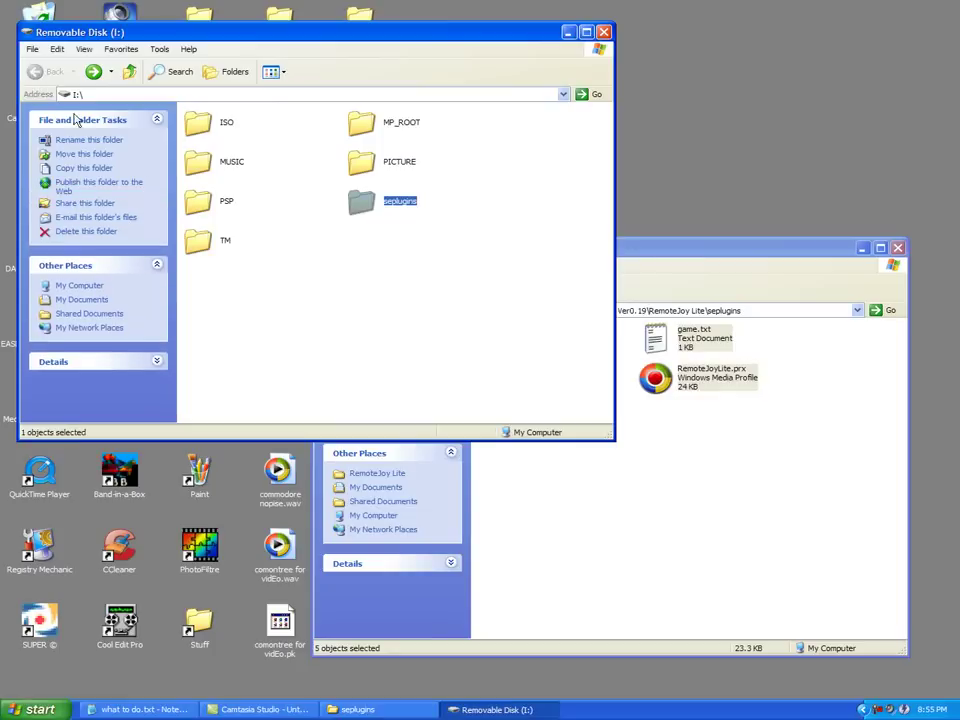
pyautogui.click(358, 261)
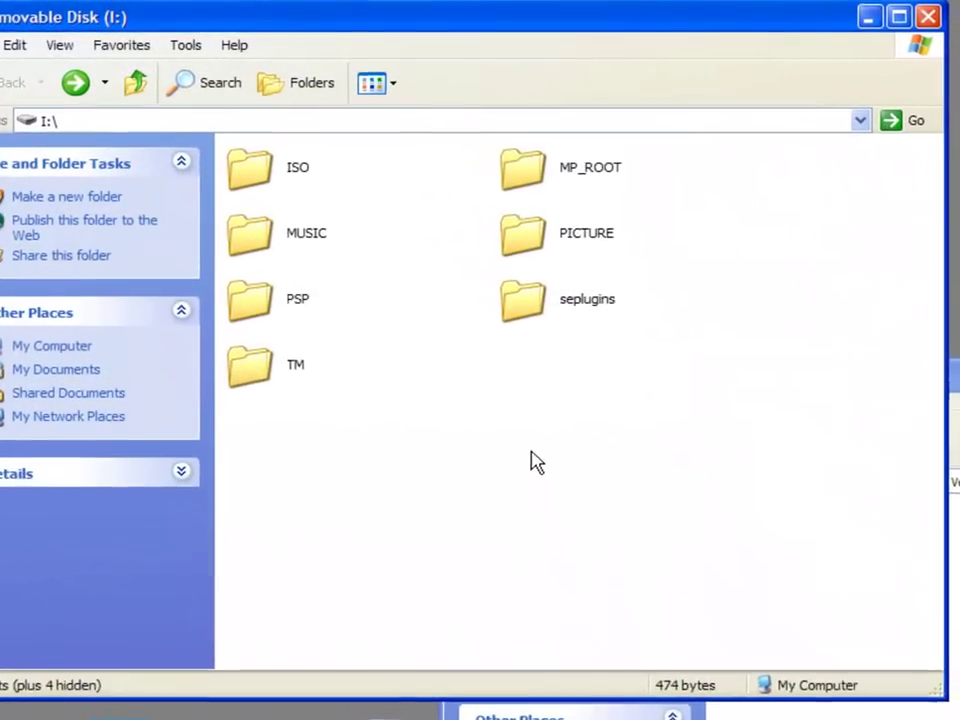
pyautogui.rightClick(534, 461)
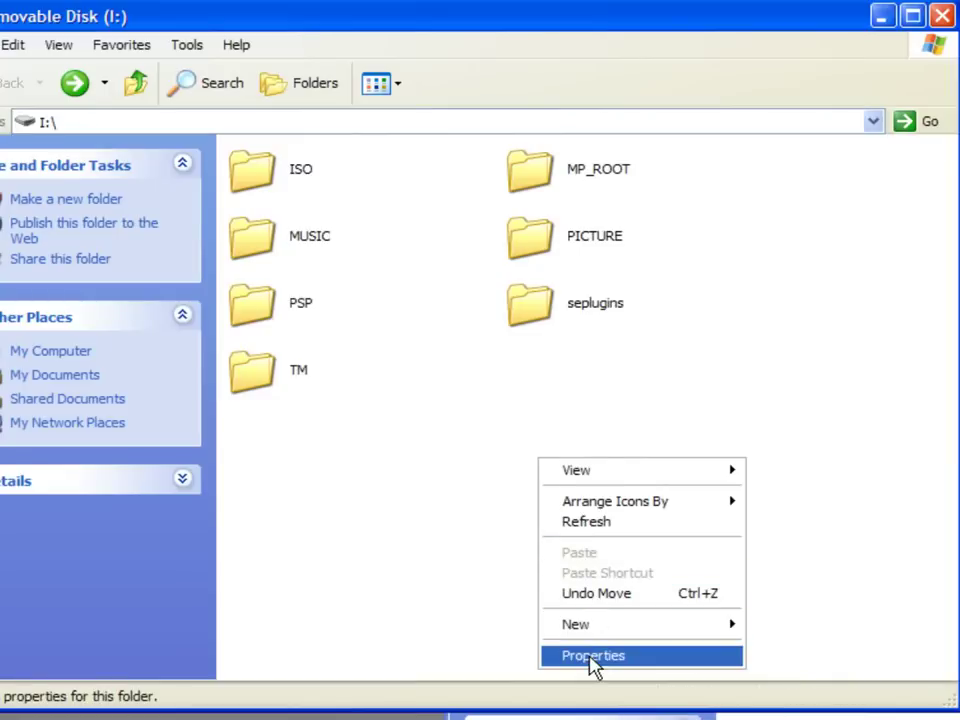
pyautogui.moveTo(596, 638)
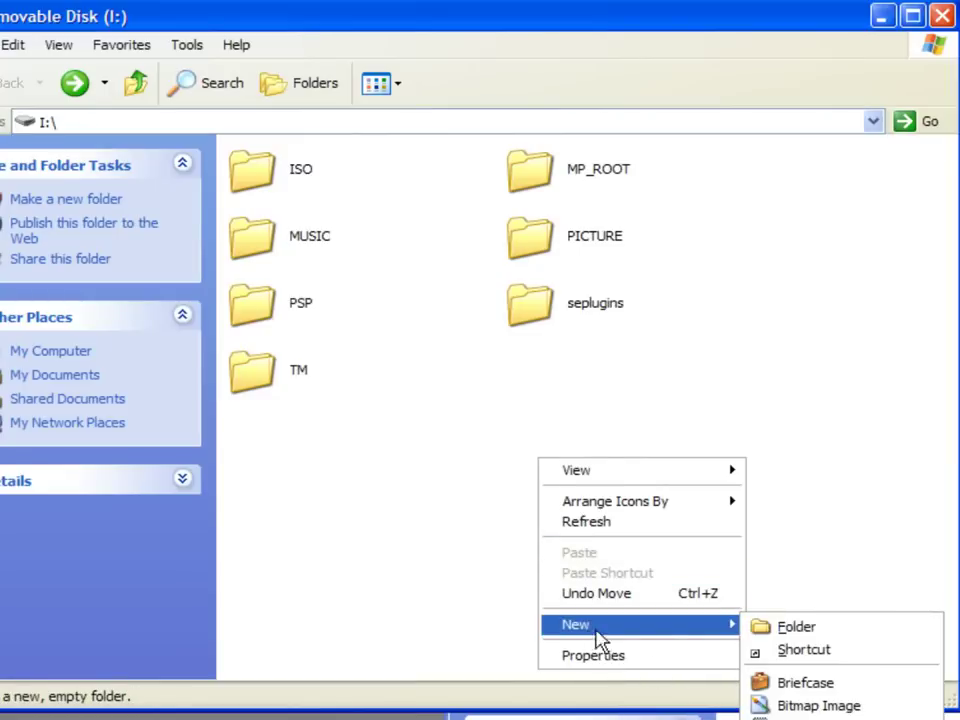
pyautogui.click(797, 632)
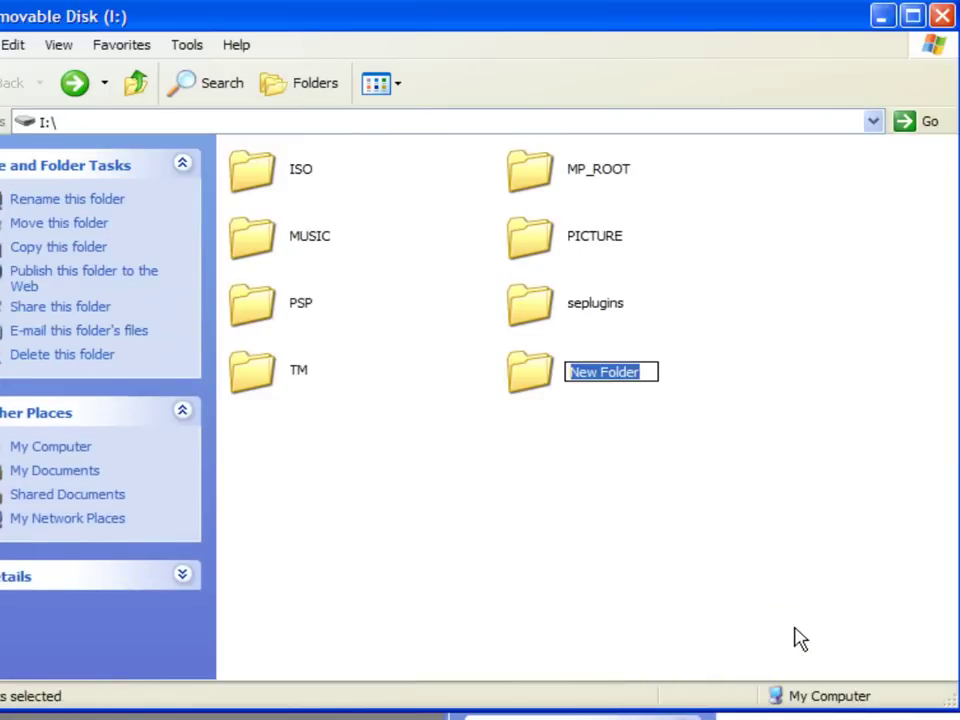
pyautogui.write('seplugins')
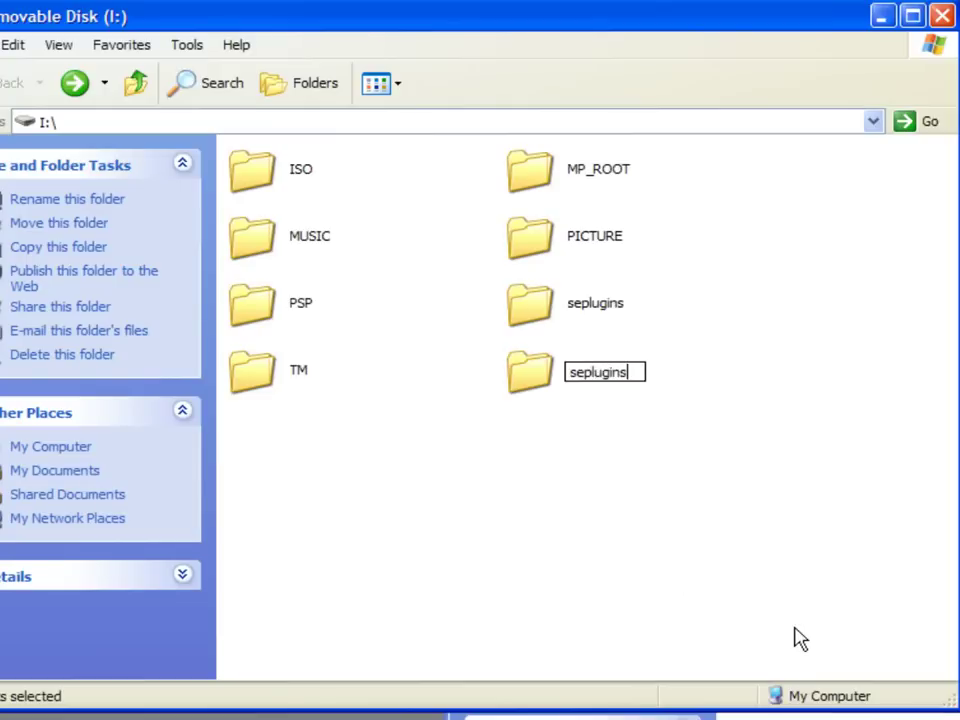
pyautogui.press('Escape')
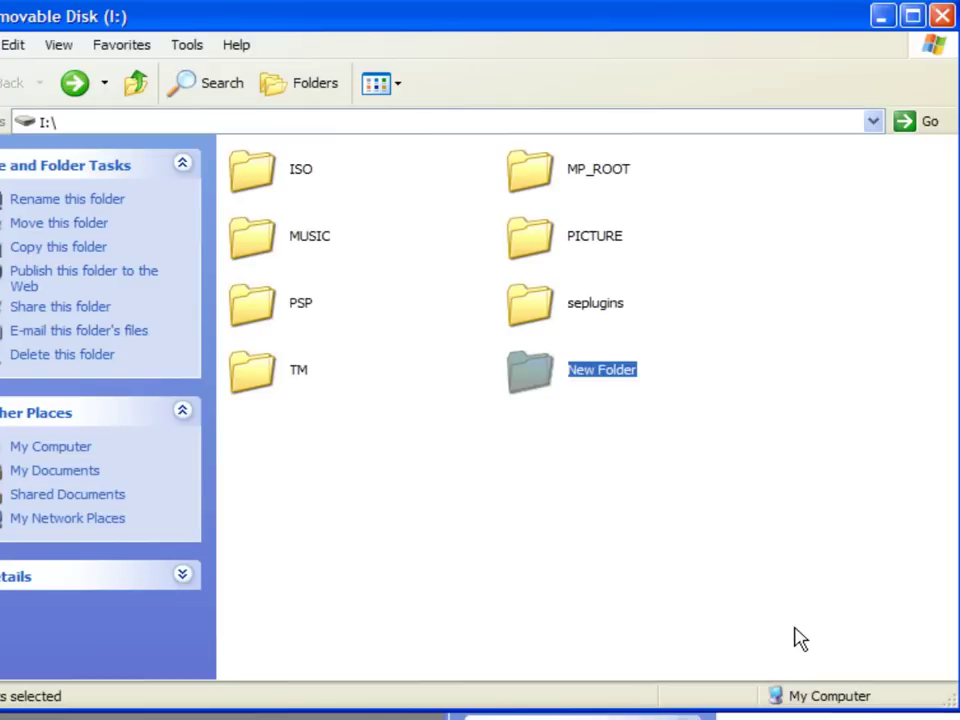
pyautogui.press('Delete')
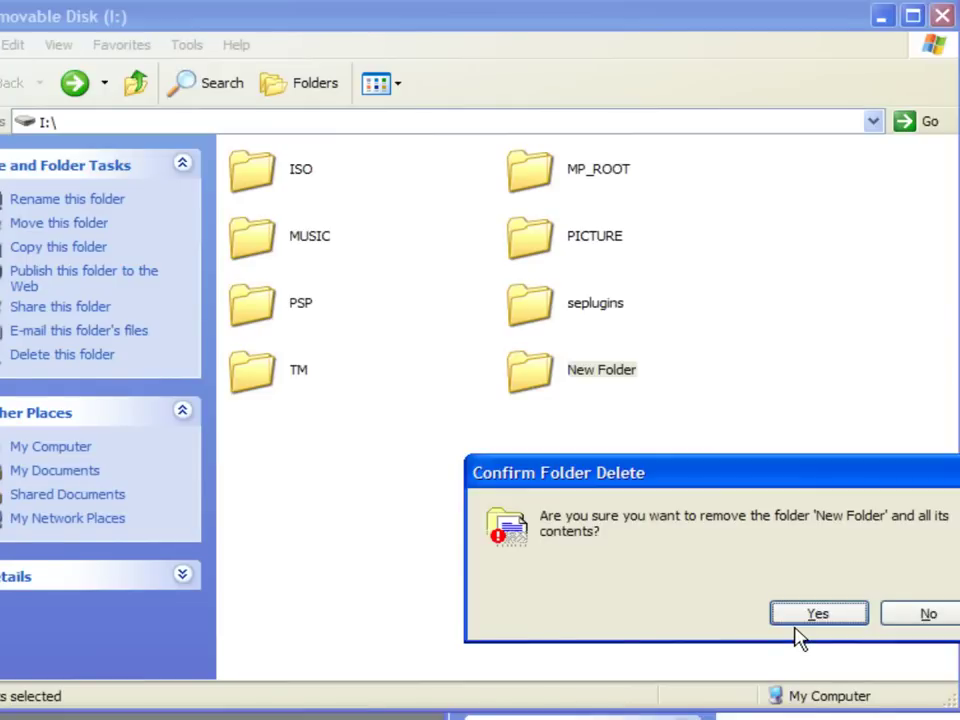
pyautogui.click(799, 622)
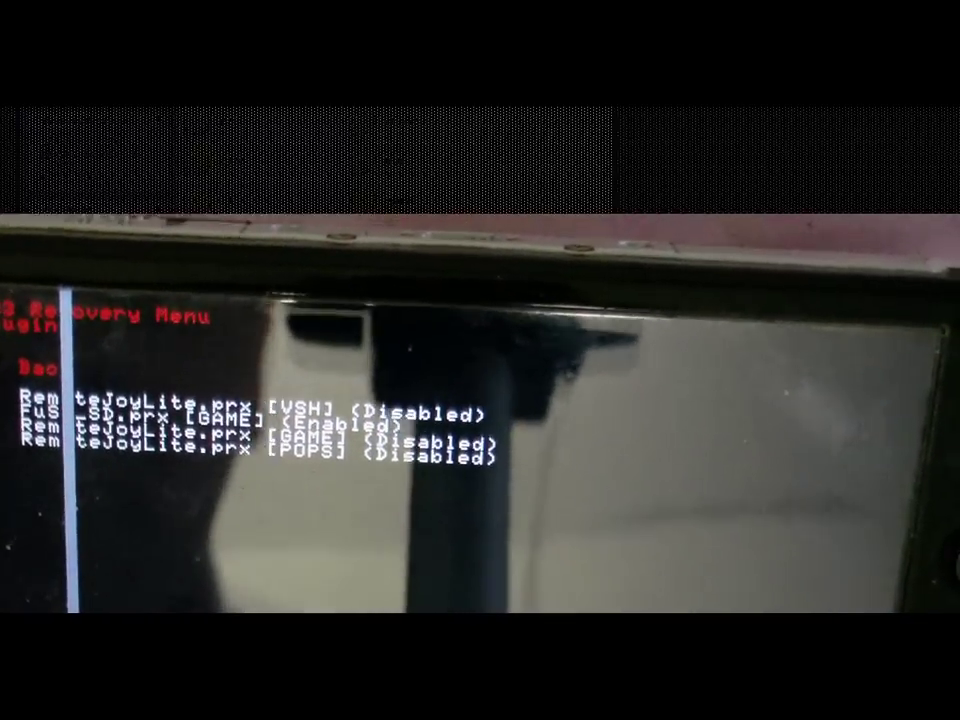
# - Disable the SD.prx game plugin in the Recovery Menu's Plugins list
pyautogui.press('Down')
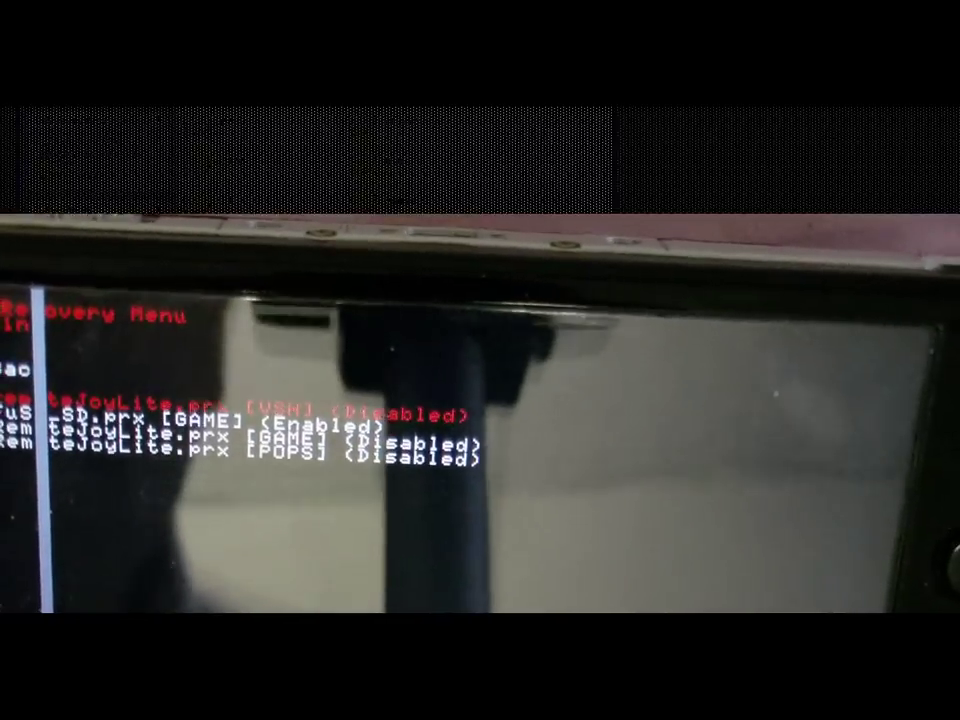
pyautogui.press('Down')
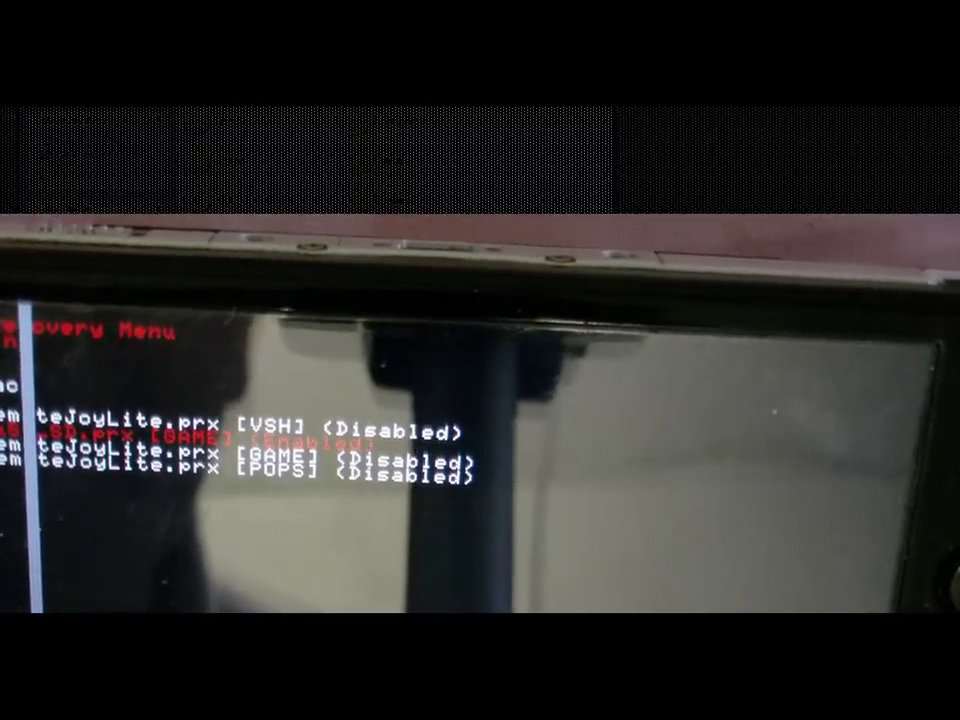
pyautogui.press('Return')
# - Enable RemoteJoyLite.prx for VSH, GAME and POPS, then go back to the main menu
pyautogui.press('Up')
pyautogui.press('Up')
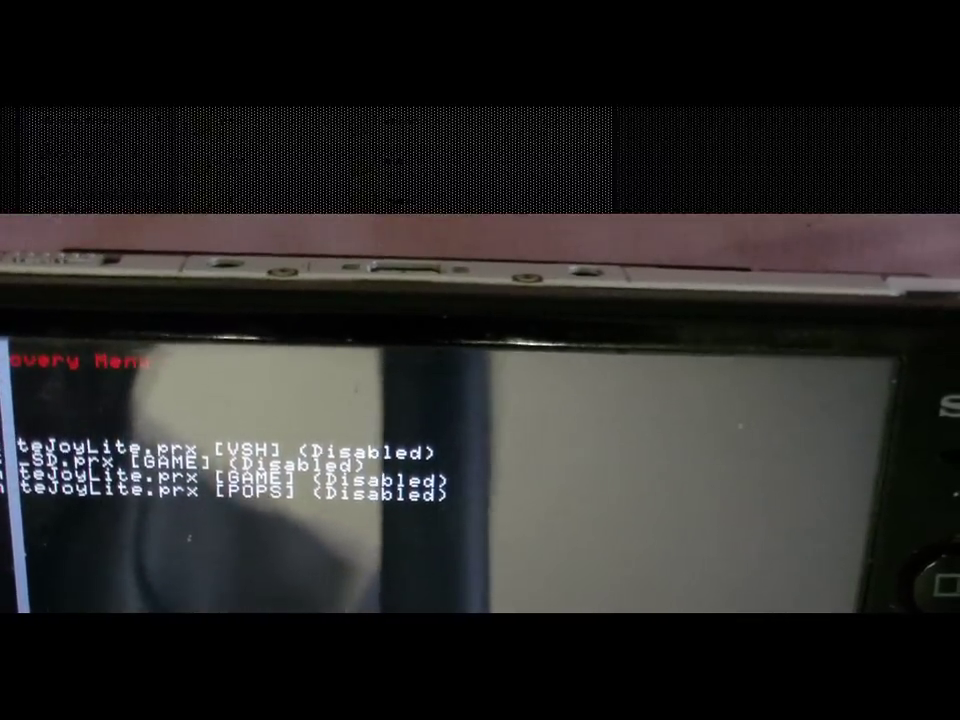
pyautogui.press('Up')
pyautogui.press('Up')
pyautogui.press('Up')
pyautogui.press('Up')
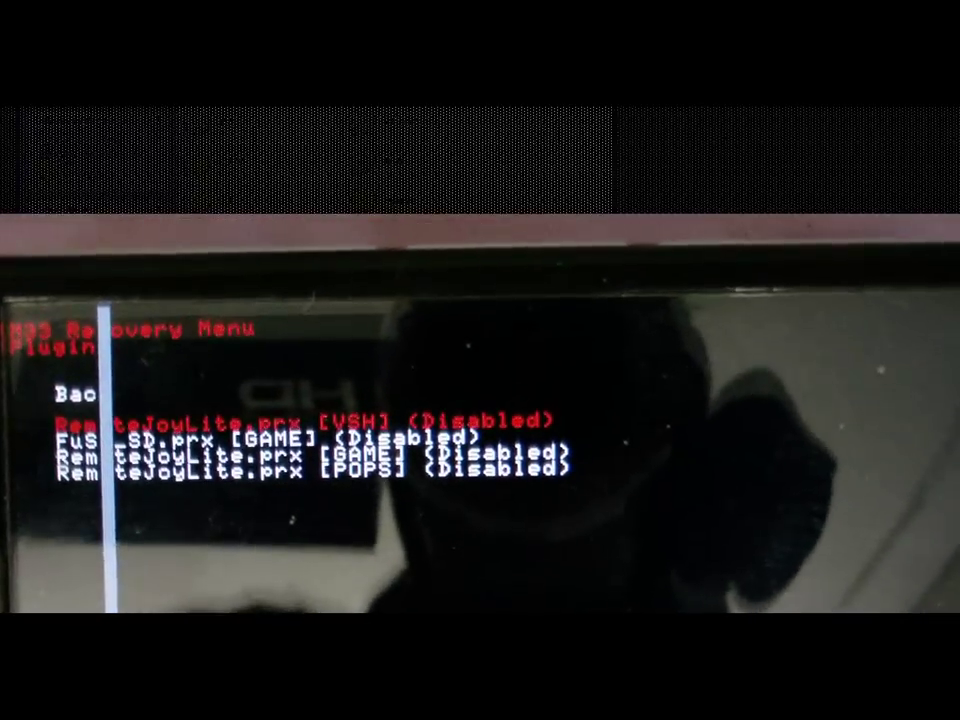
pyautogui.press('Return')
pyautogui.press('Down')
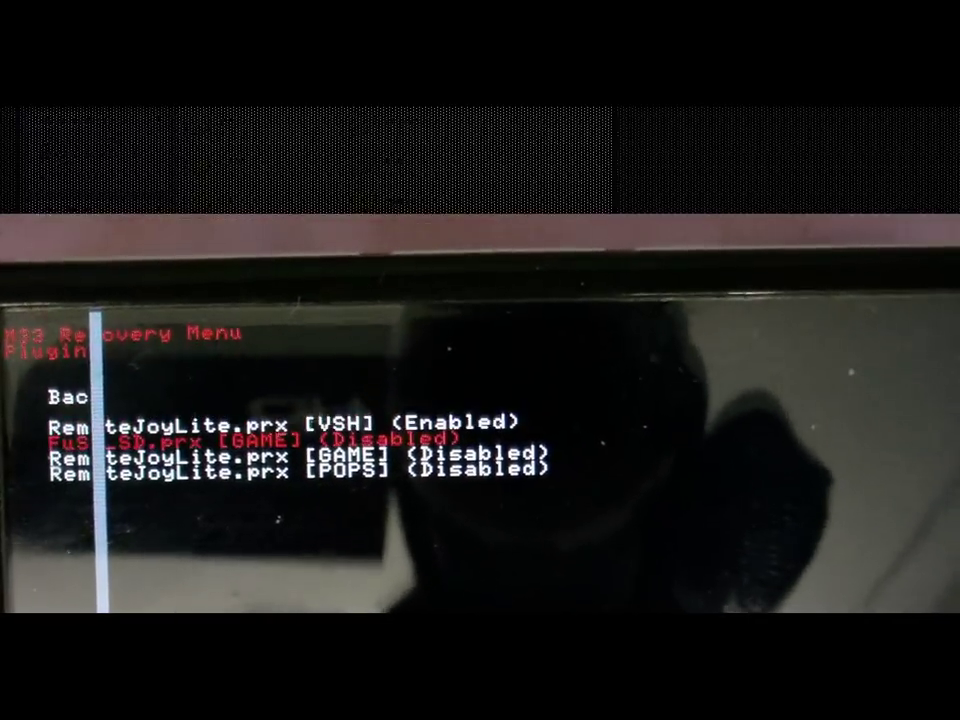
pyautogui.press('Down')
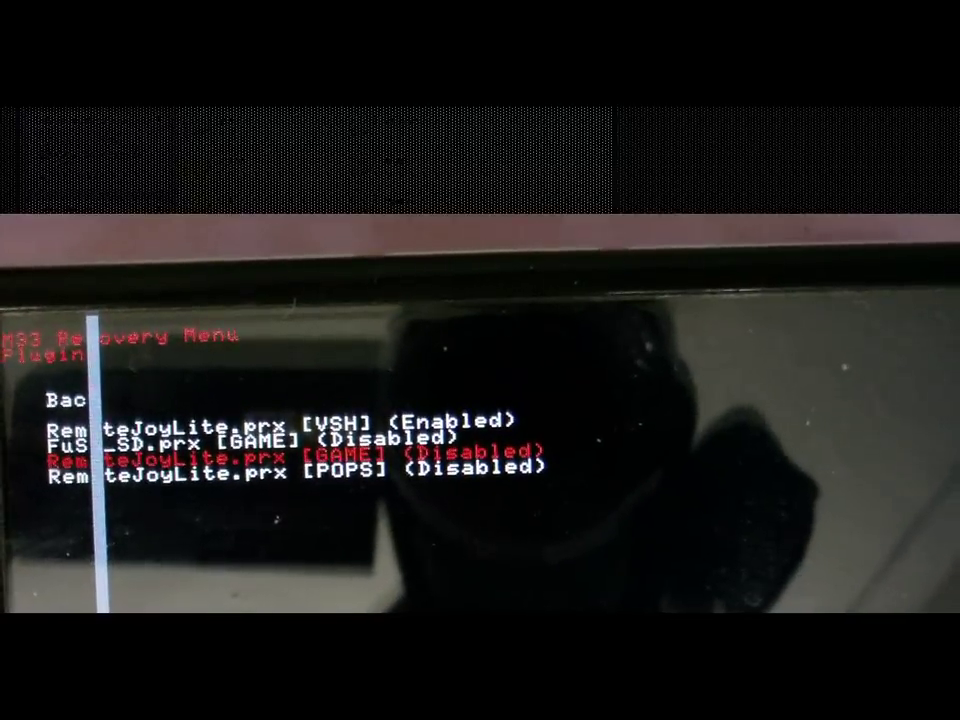
pyautogui.press('Up')
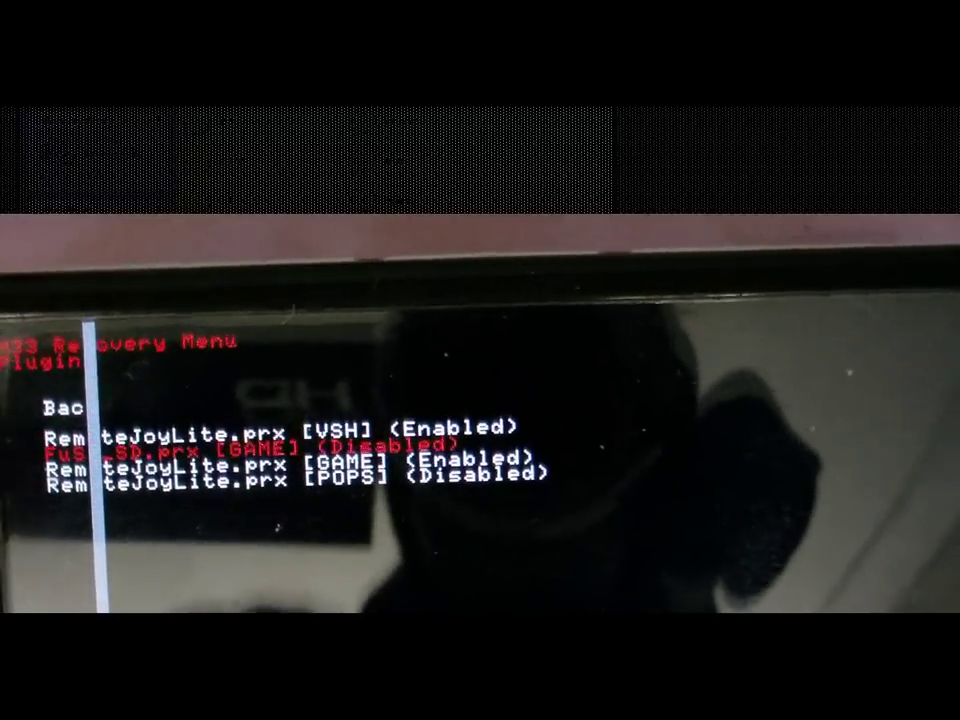
pyautogui.press('Down')
pyautogui.press('Down')
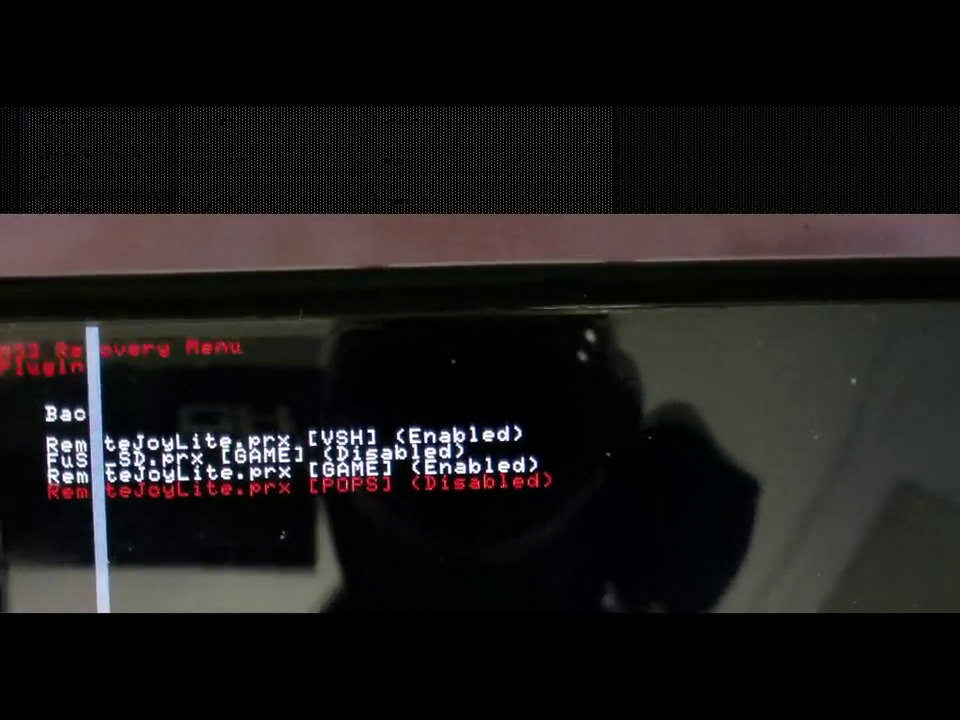
pyautogui.press('Return')
pyautogui.press('Down')
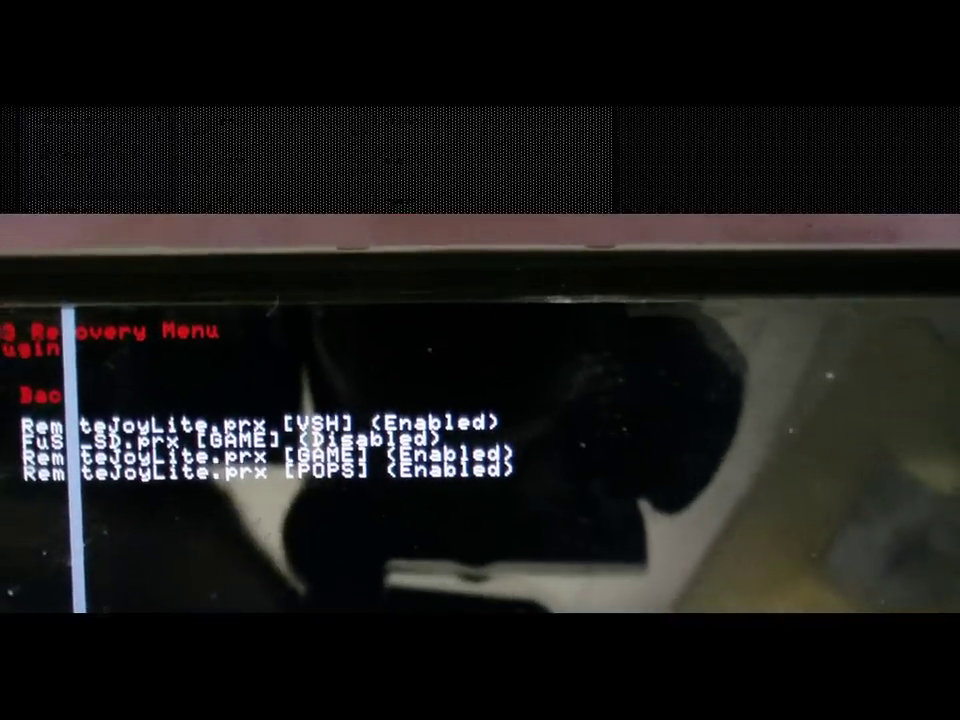
pyautogui.press('Return')
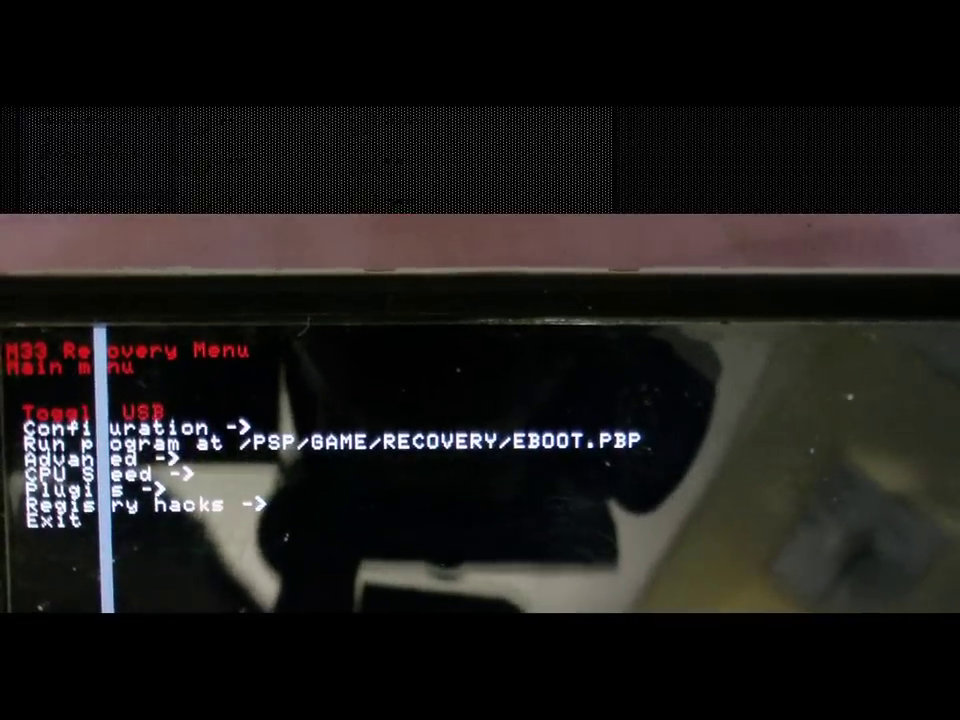
pyautogui.press('Down')
pyautogui.press('Down')
pyautogui.press('Down')
pyautogui.press('Down')
pyautogui.press('Down')
pyautogui.press('Down')
pyautogui.press('Down')
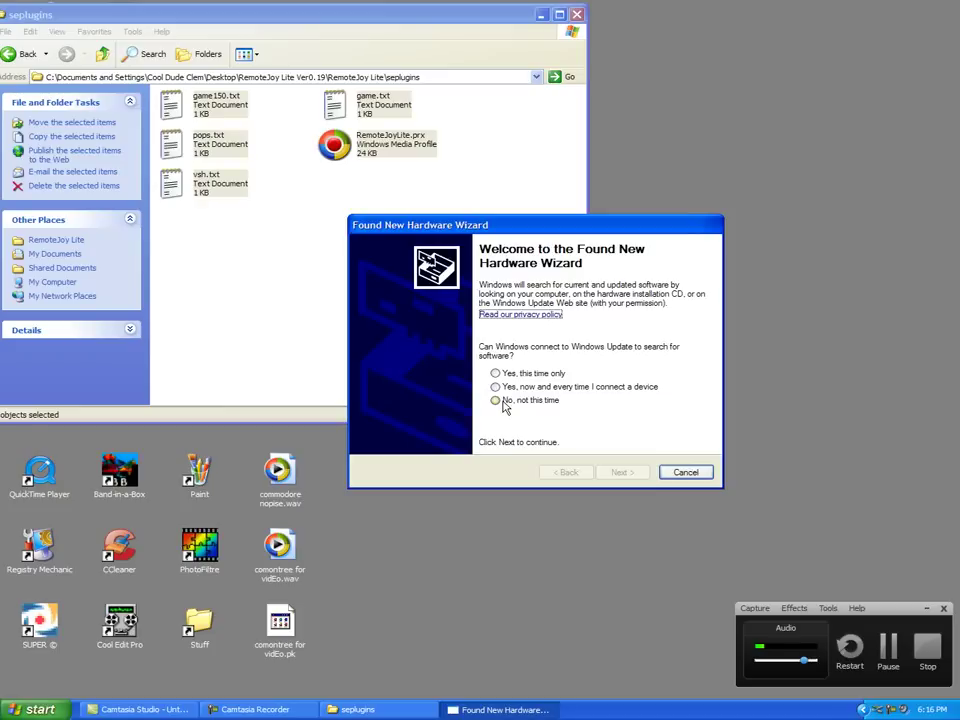
# - Skip Windows Update, install from a list, and pick the driver manually with all devices shown
pyautogui.click(500, 401)
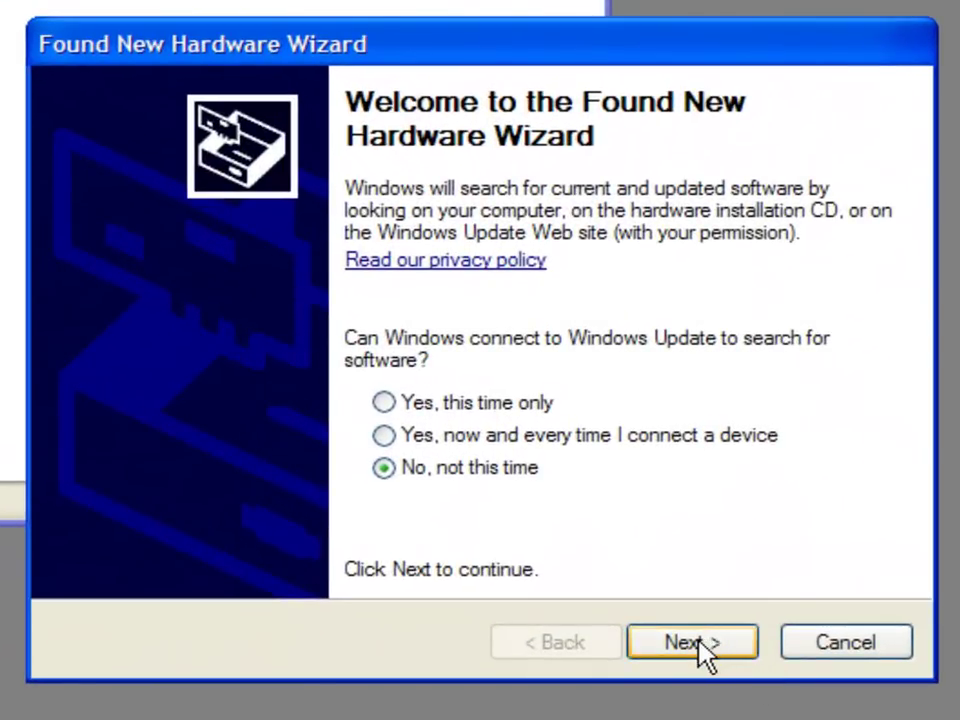
pyautogui.click(700, 645)
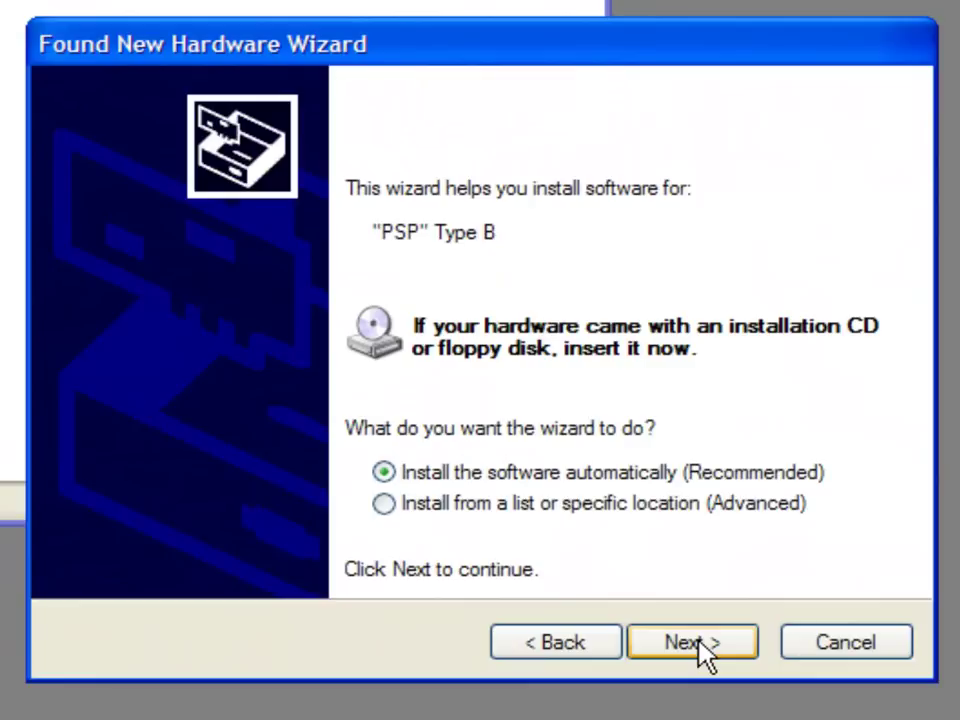
pyautogui.click(413, 509)
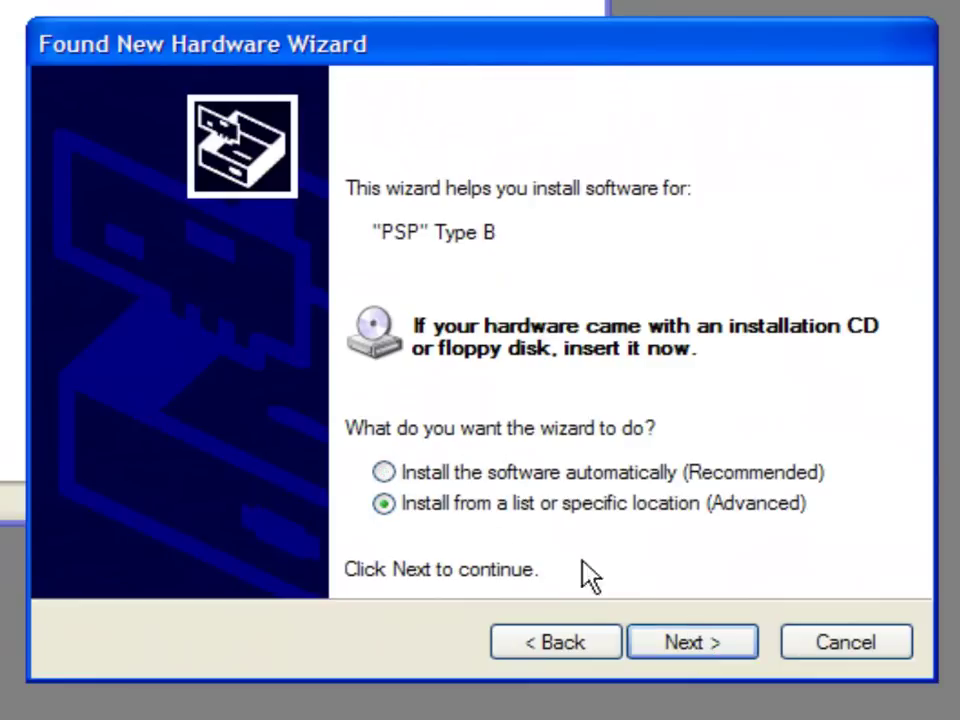
pyautogui.click(718, 652)
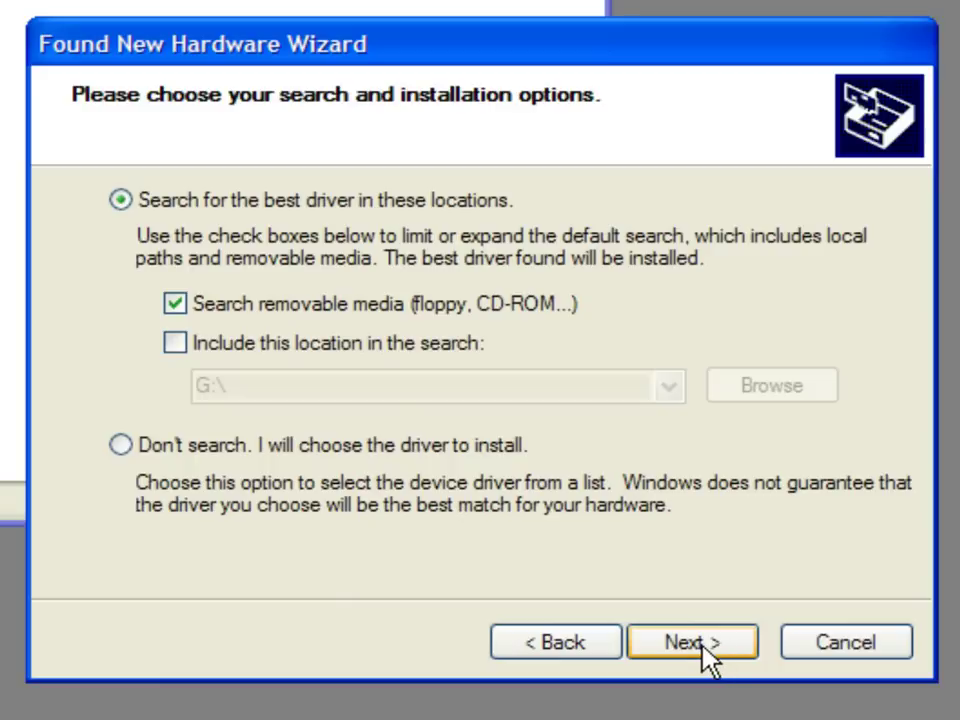
pyautogui.click(120, 444)
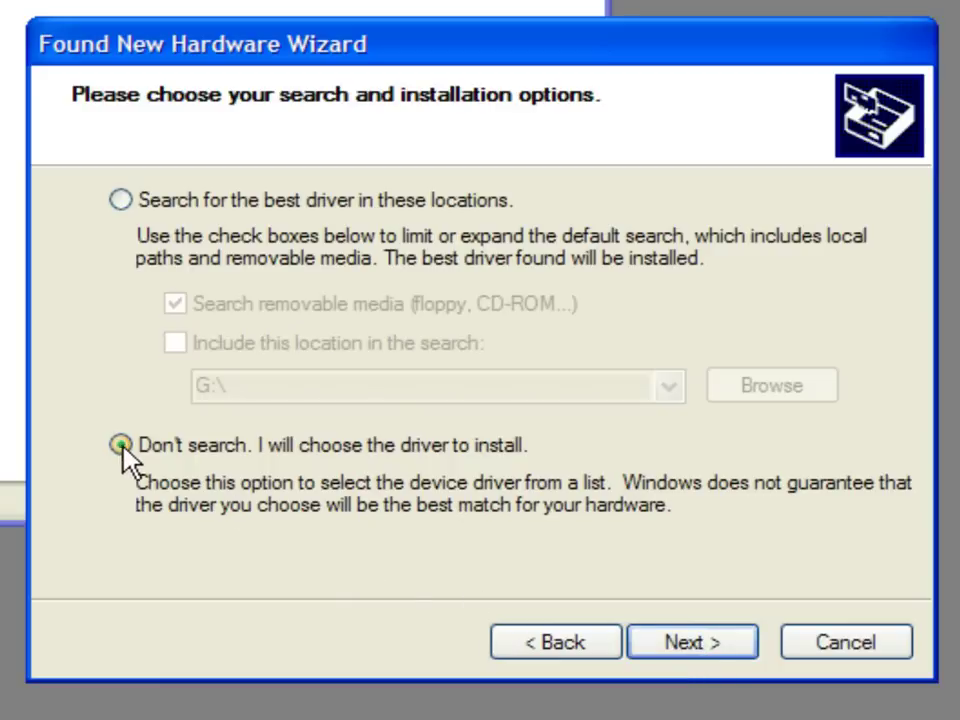
pyautogui.click(707, 652)
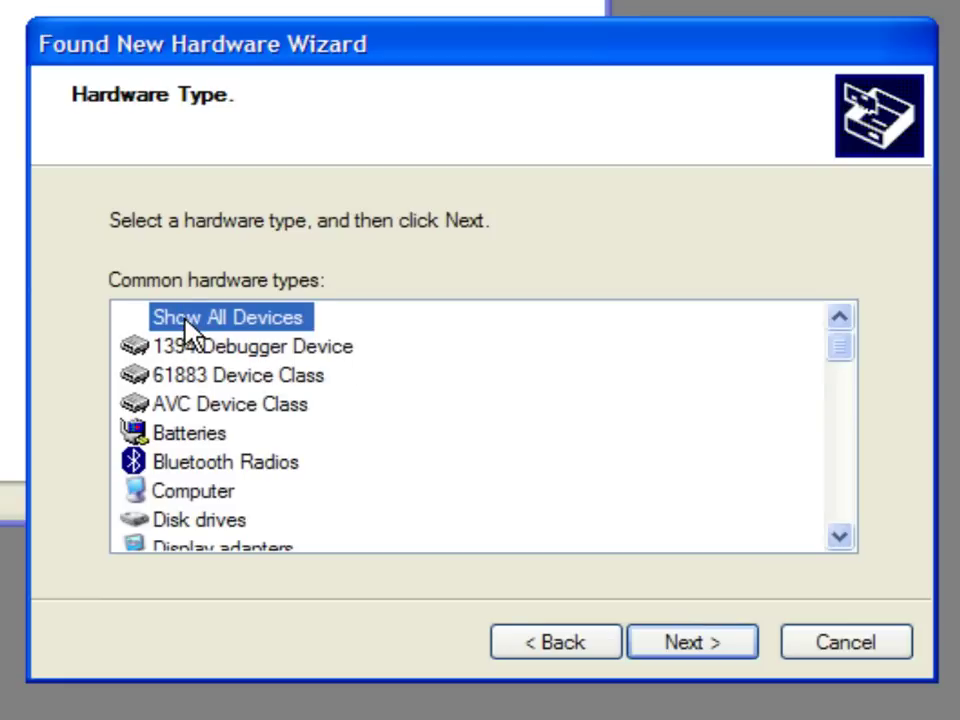
pyautogui.click(693, 650)
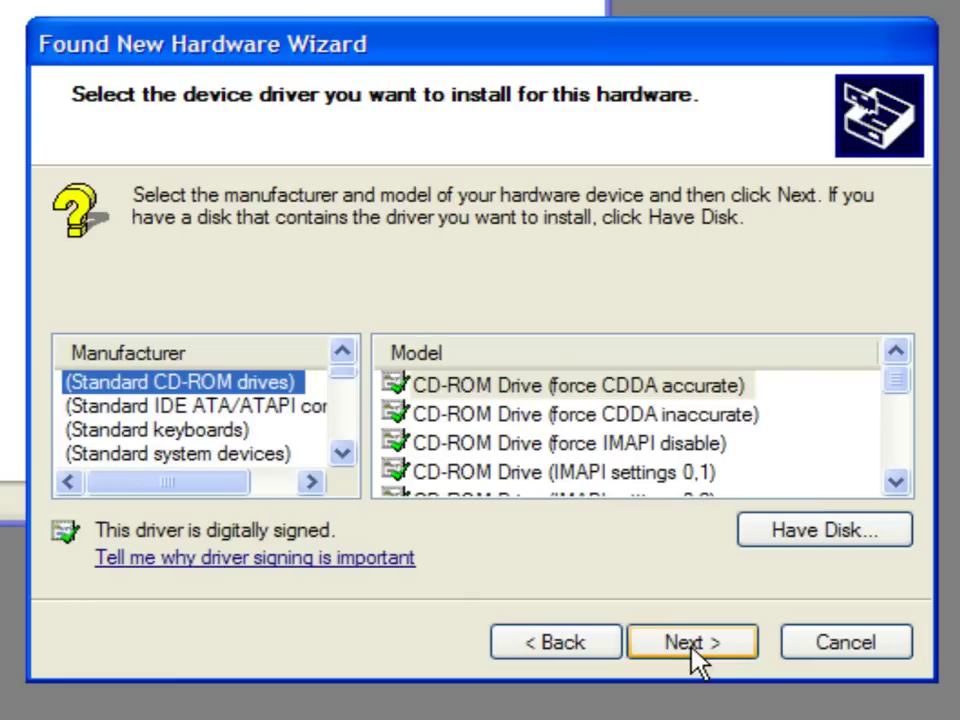
# - Via Have Disk, browse to Desktop\RemoteJoy Lite Ver0.19\RemoteJoy Lite\drivers\usb_driver\psp.inf
pyautogui.click(800, 534)
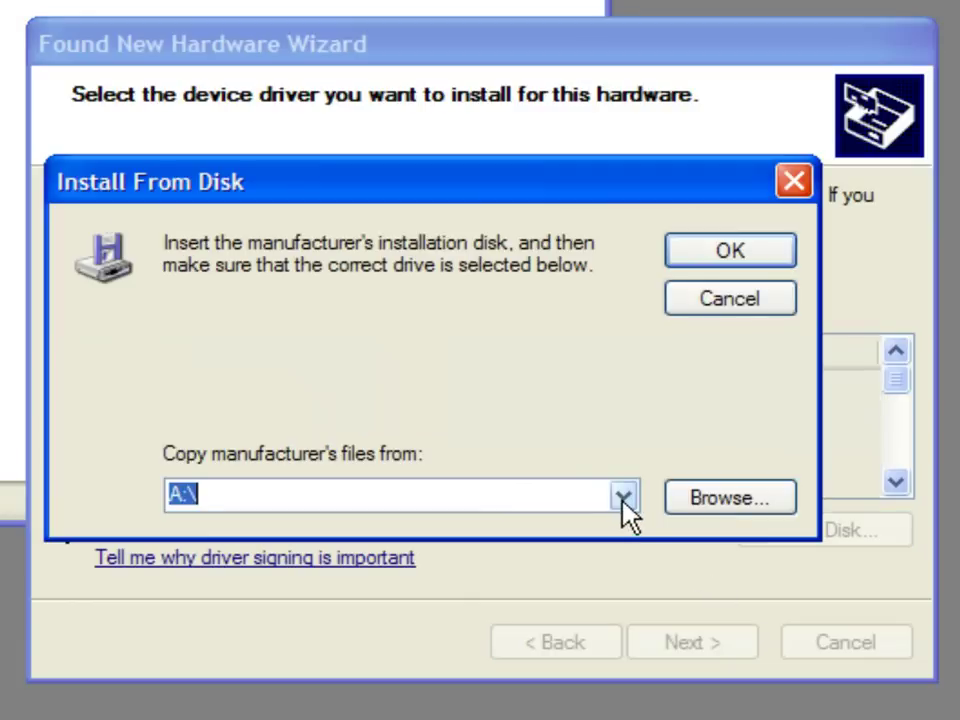
pyautogui.click(745, 515)
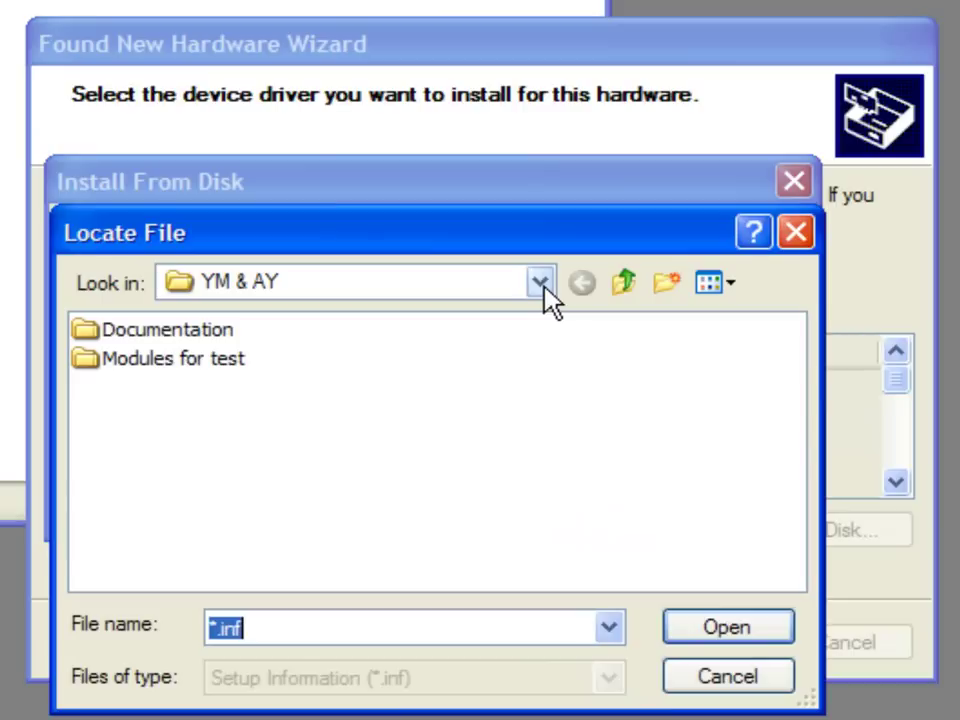
pyautogui.click(540, 283)
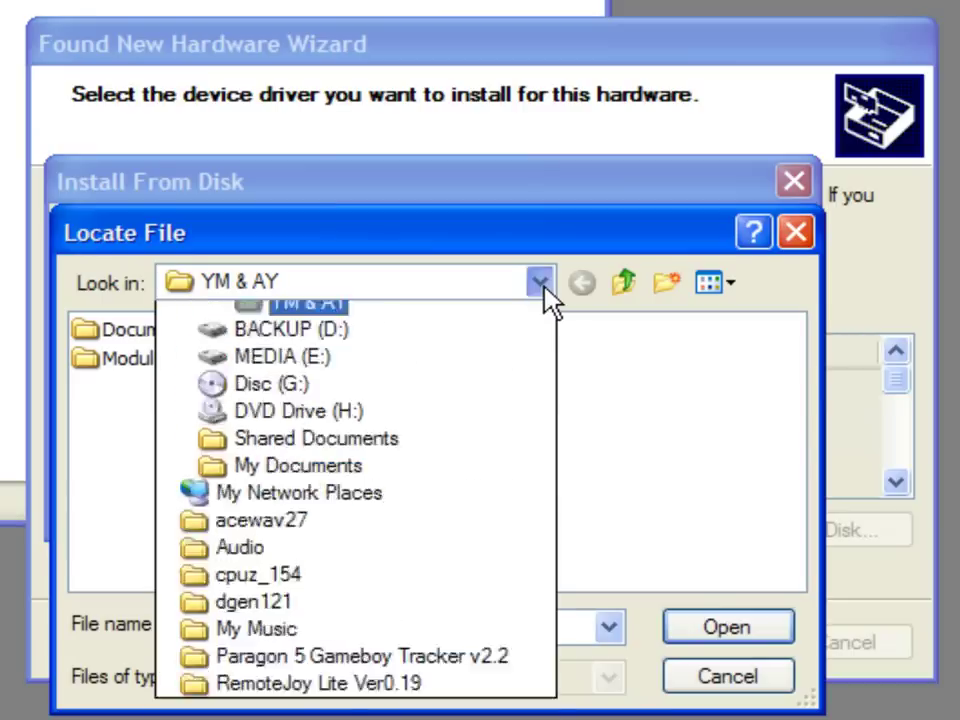
pyautogui.scroll(3, 471, 321)
pyautogui.click(439, 354)
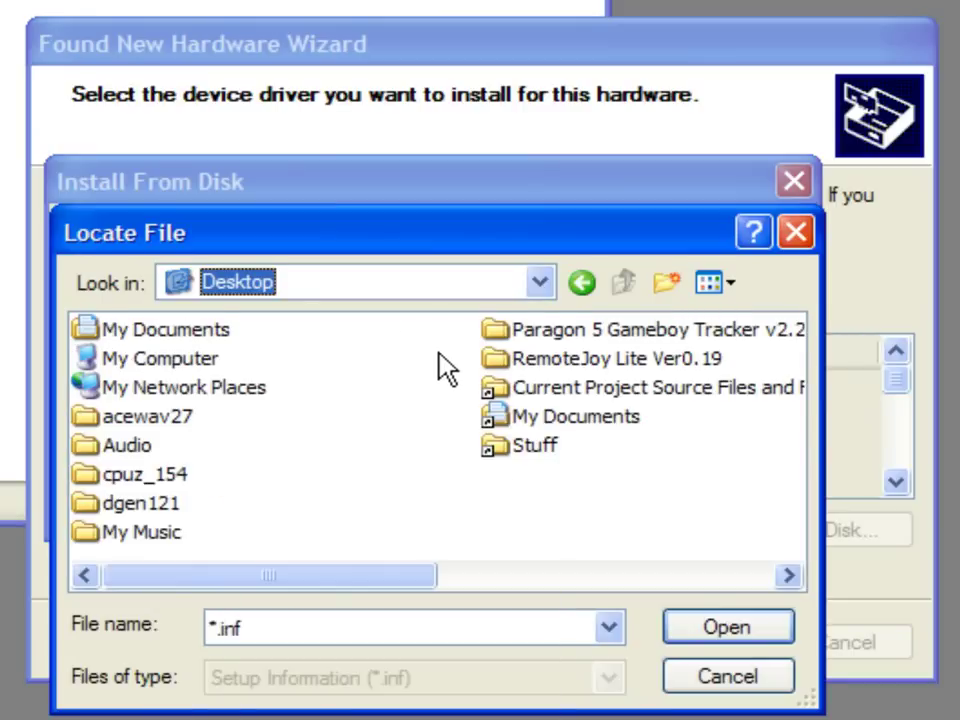
pyautogui.doubleClick(529, 360)
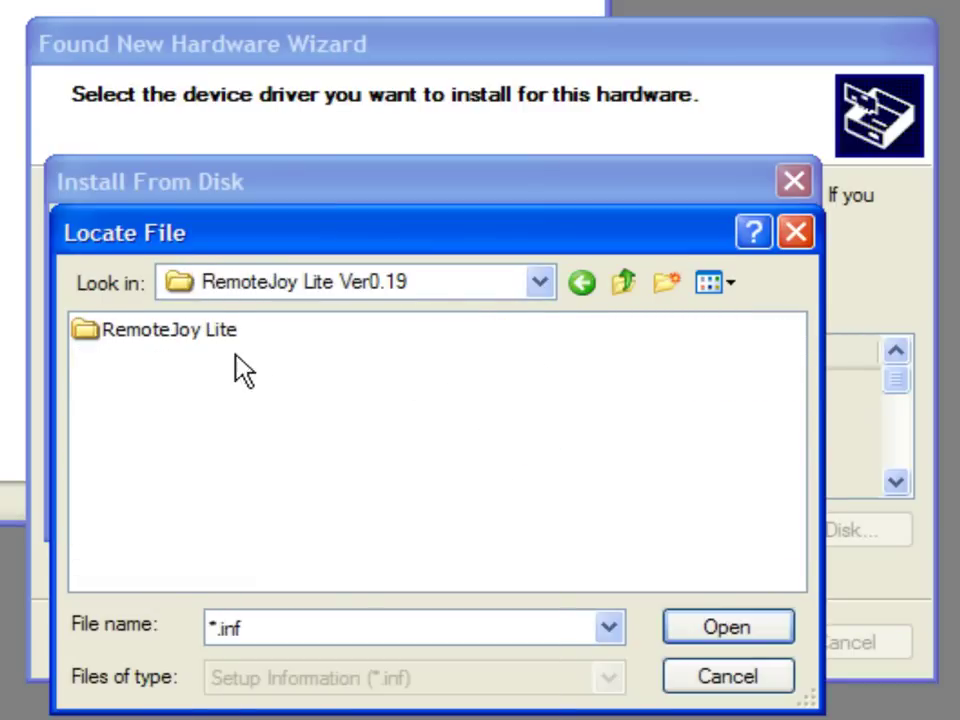
pyautogui.click(213, 340)
pyautogui.doubleClick(213, 340)
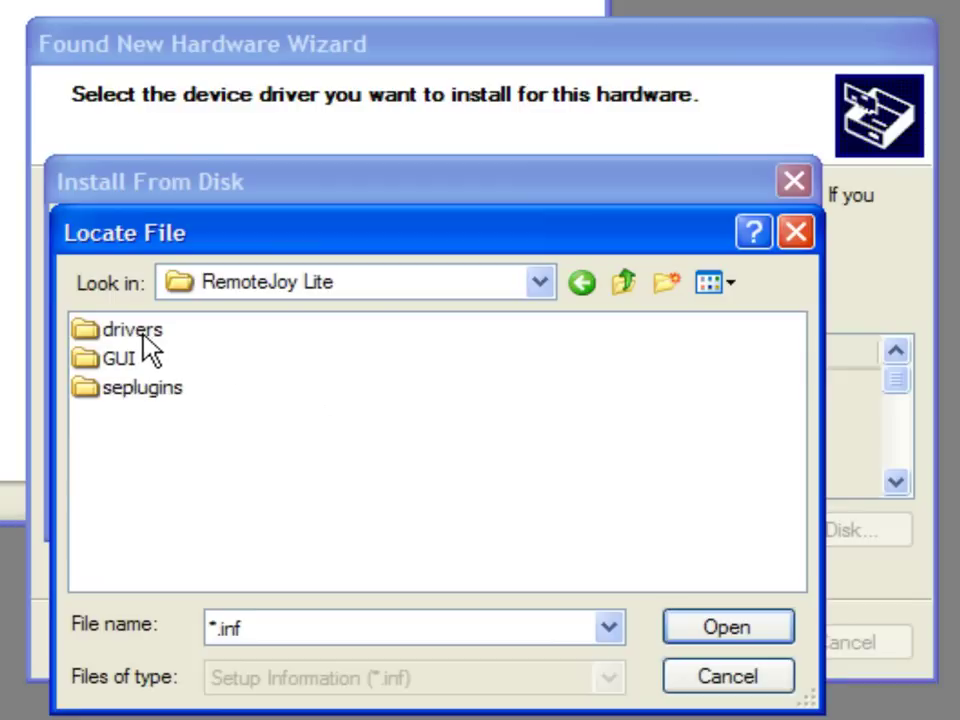
pyautogui.doubleClick(140, 340)
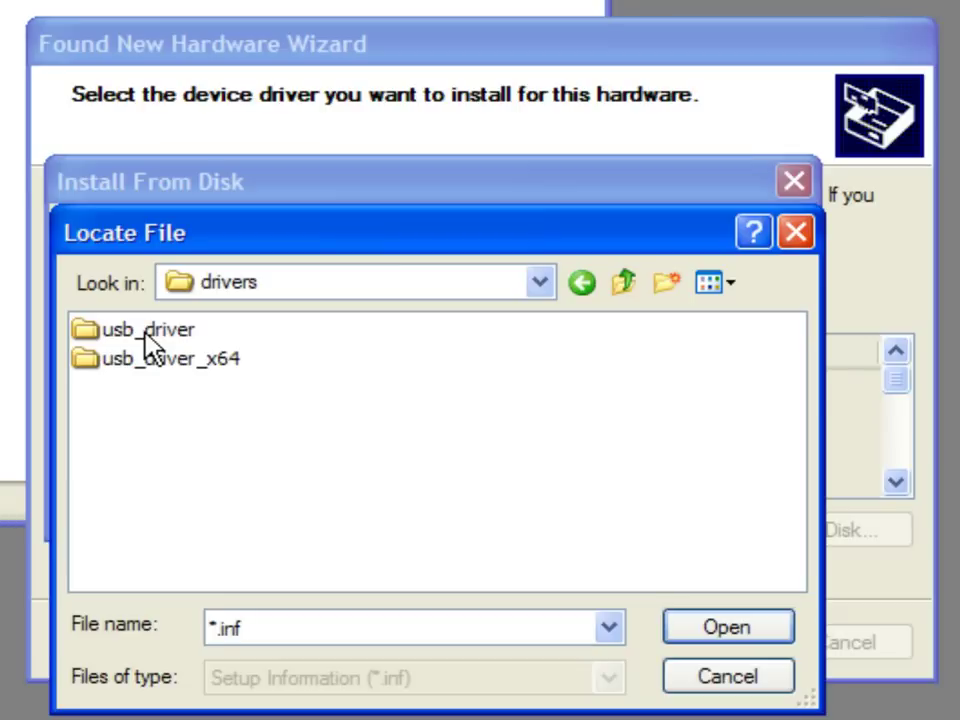
pyautogui.doubleClick(145, 338)
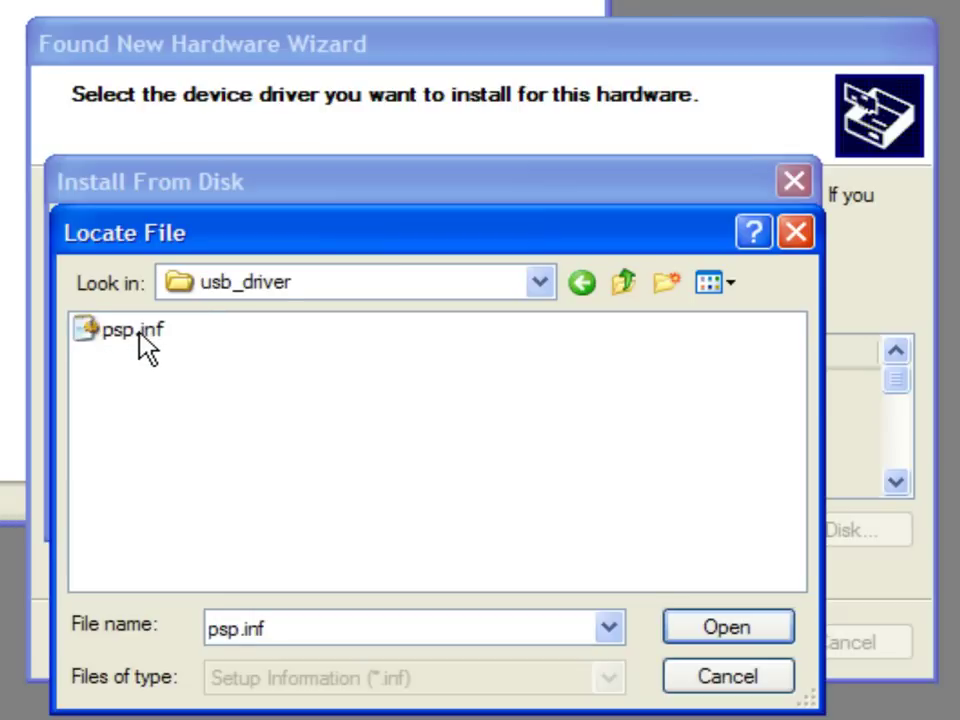
pyautogui.doubleClick(145, 340)
# - Confirm the location, install the PSP Type B driver and finish the wizard
pyautogui.click(742, 252)
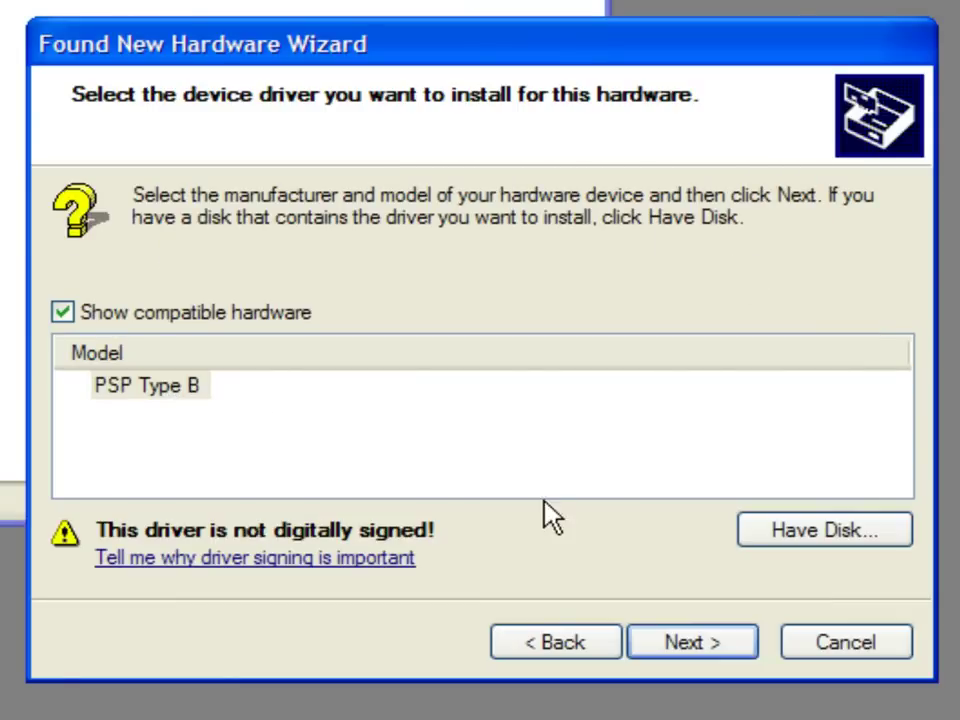
pyautogui.click(660, 648)
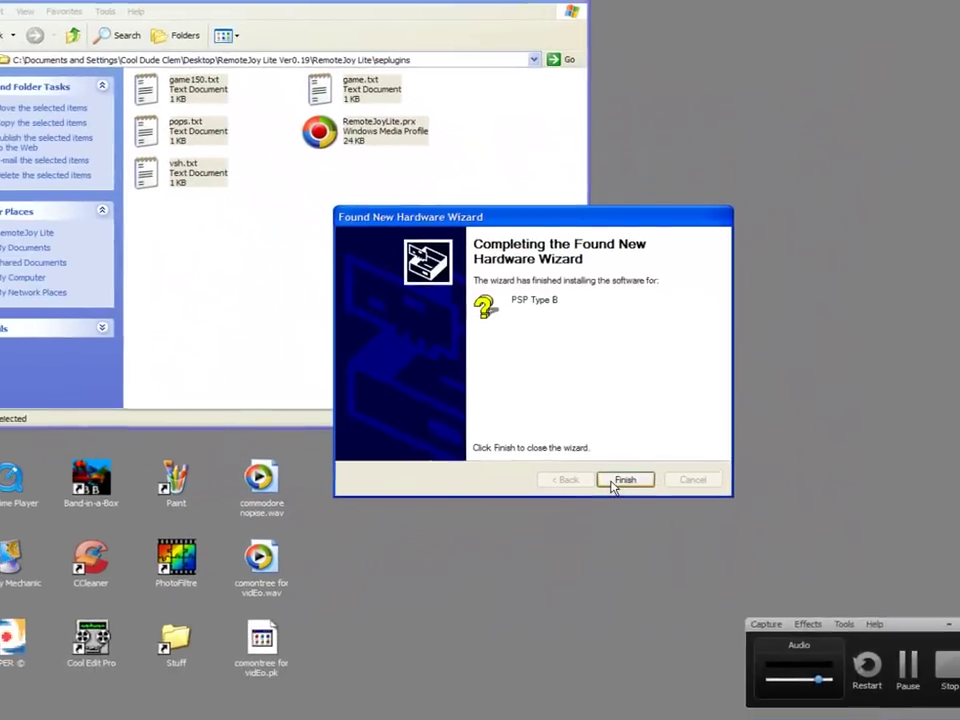
pyautogui.click(624, 480)
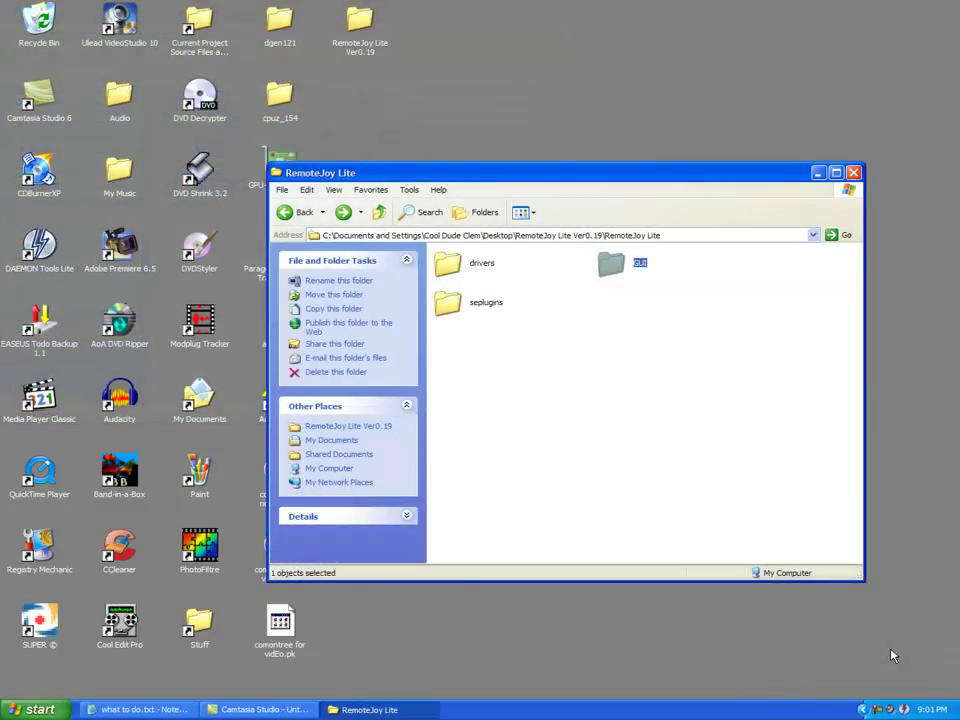
# - Launch RemoteJoyLite_en.exe from the GUI folder and drag its mirror window to the screen centre
pyautogui.doubleClick(607, 265)
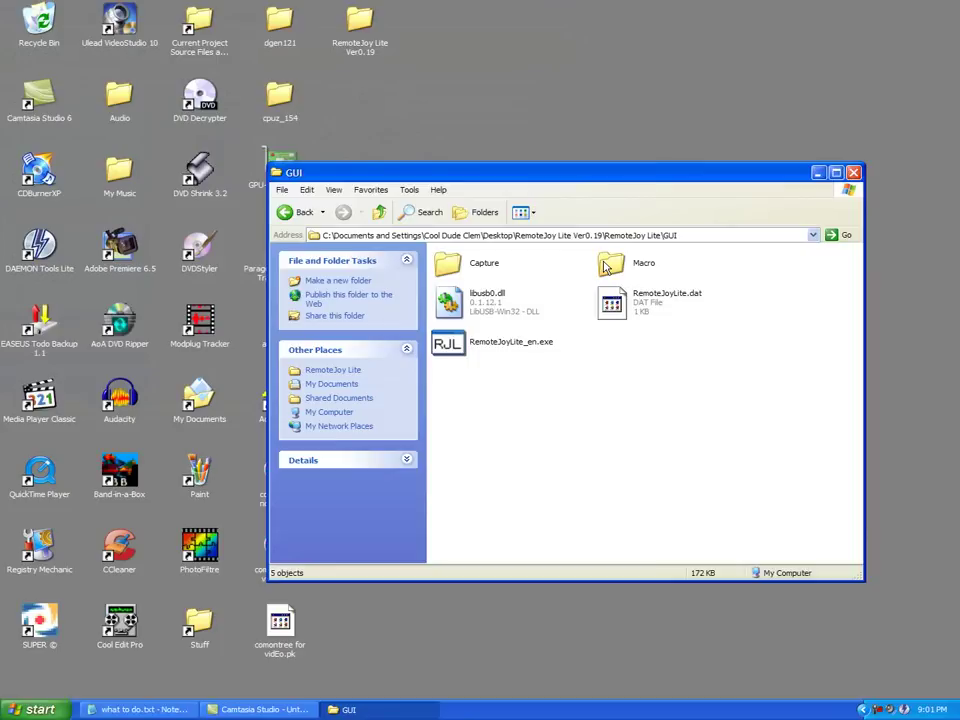
pyautogui.doubleClick(447, 343)
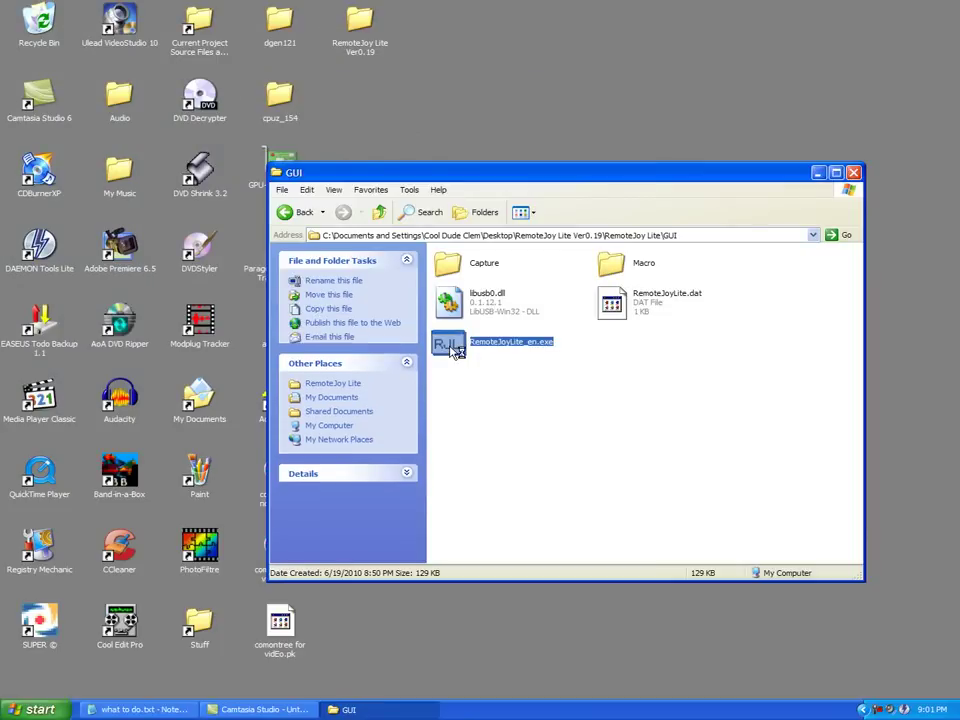
pyautogui.moveTo(260, 5); pyautogui.dragTo(492, 310)
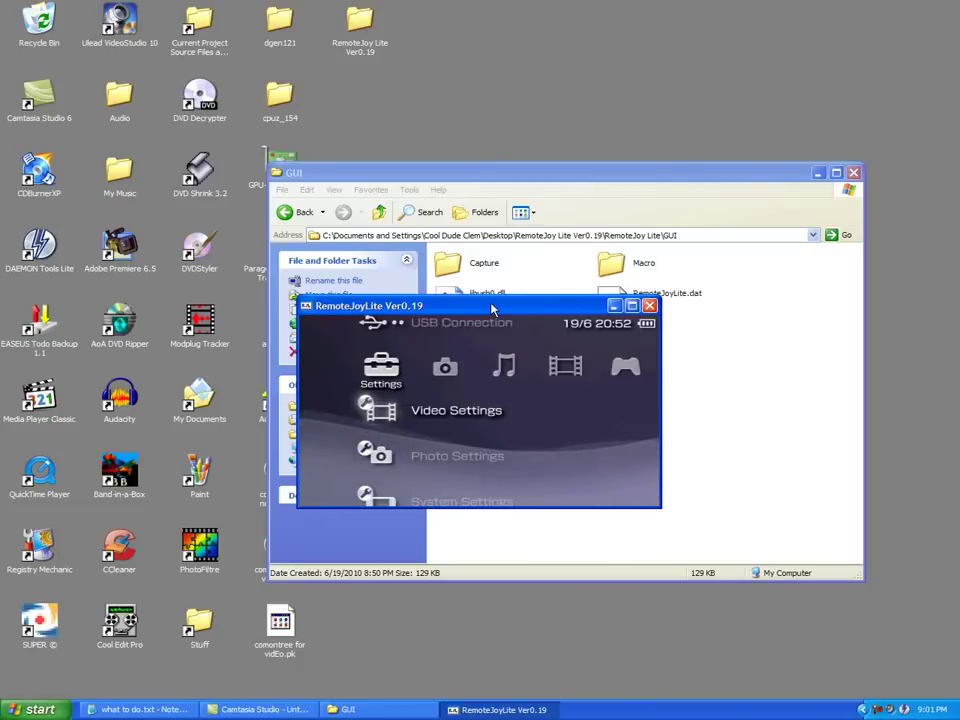
# - Step the mirrored PSP home menu right to Game and back left to Settings
pyautogui.press('Right')
pyautogui.press('Right')
pyautogui.press('Right')
pyautogui.press('Right')
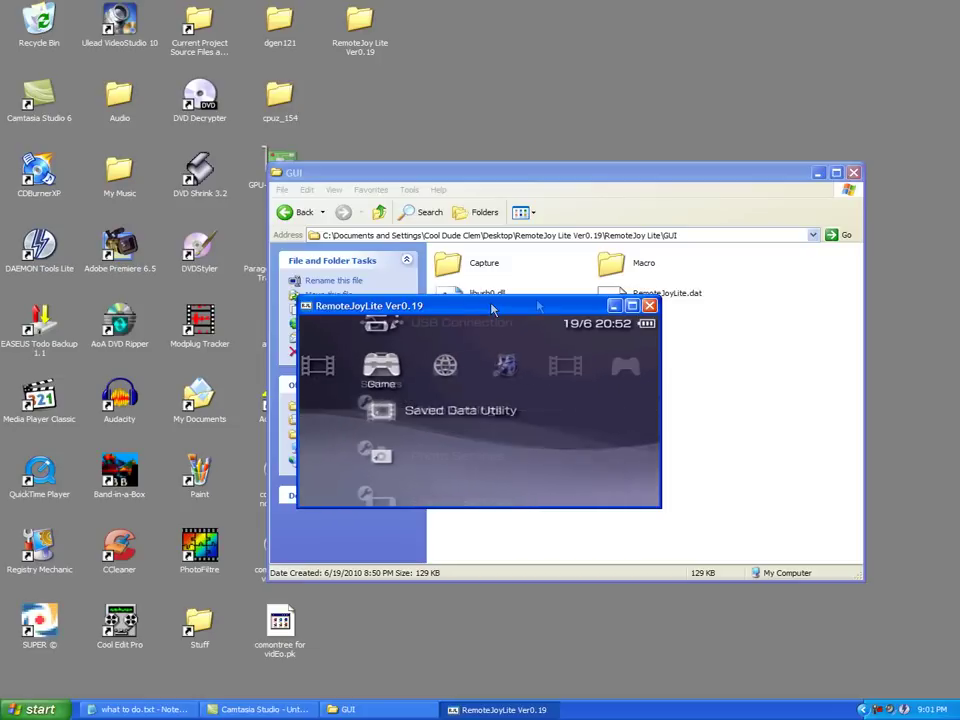
pyautogui.press('Left')
pyautogui.press('Left')
pyautogui.press('Left')
pyautogui.press('Left')
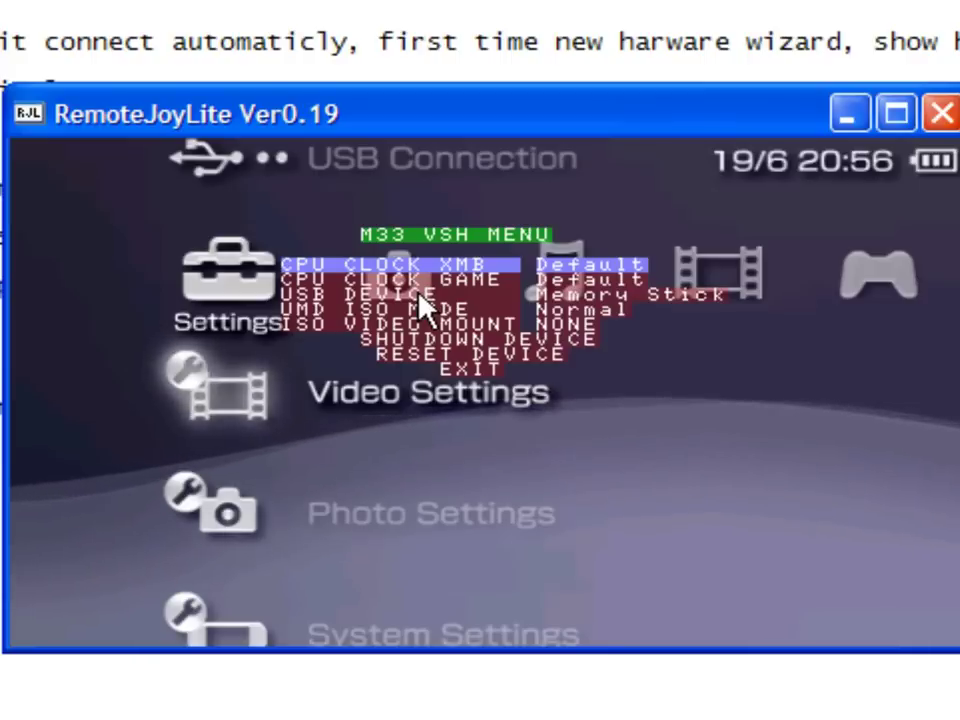
# - In the PSP's VSH menu, cycle USB DEVICE past Flash 0 and Flash 1 to UMD Disc, then exit
pyautogui.press('Down')
pyautogui.press('Down')
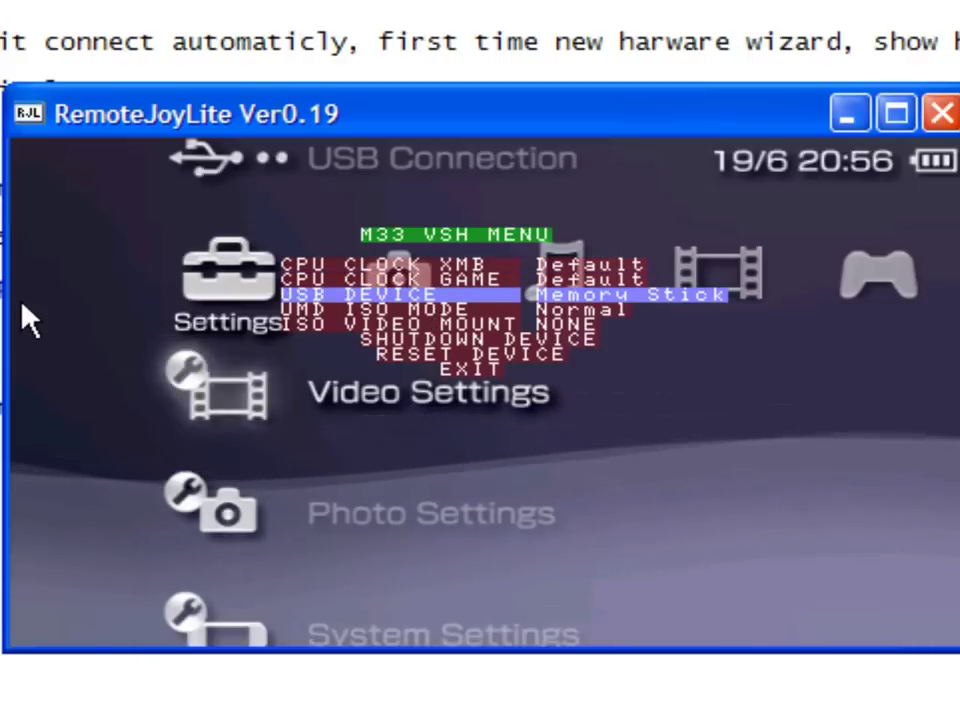
pyautogui.press('Right')
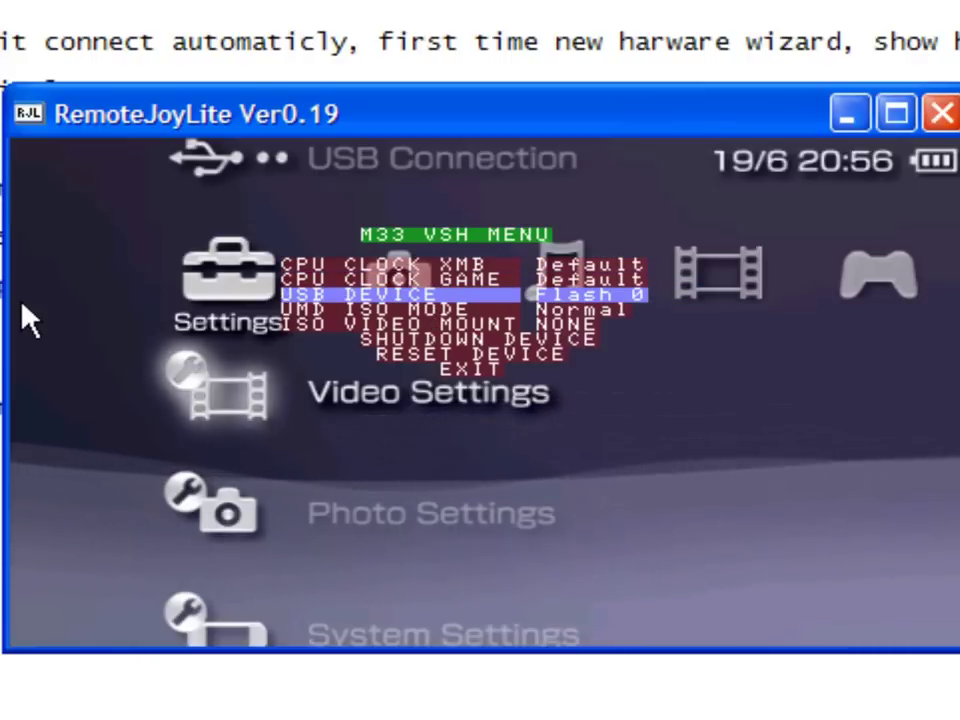
pyautogui.press('Right')
pyautogui.press('Right')
pyautogui.press('Right')
pyautogui.press('Right')
pyautogui.press('Down')
pyautogui.press('Down')
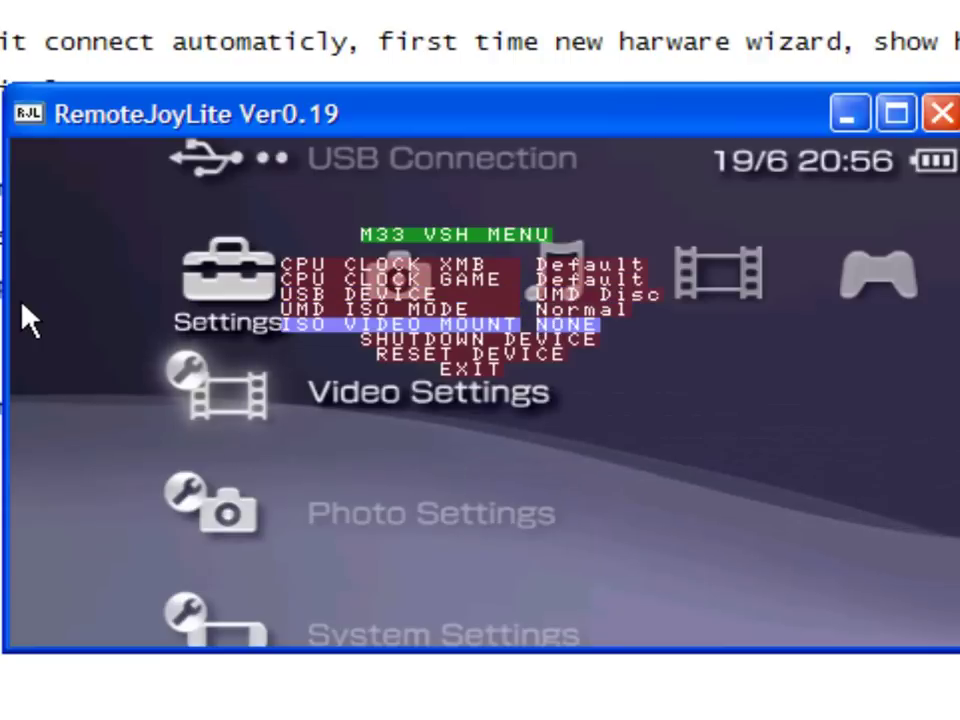
pyautogui.press('Down')
pyautogui.press('Down')
pyautogui.press('Down')
pyautogui.press('Return')
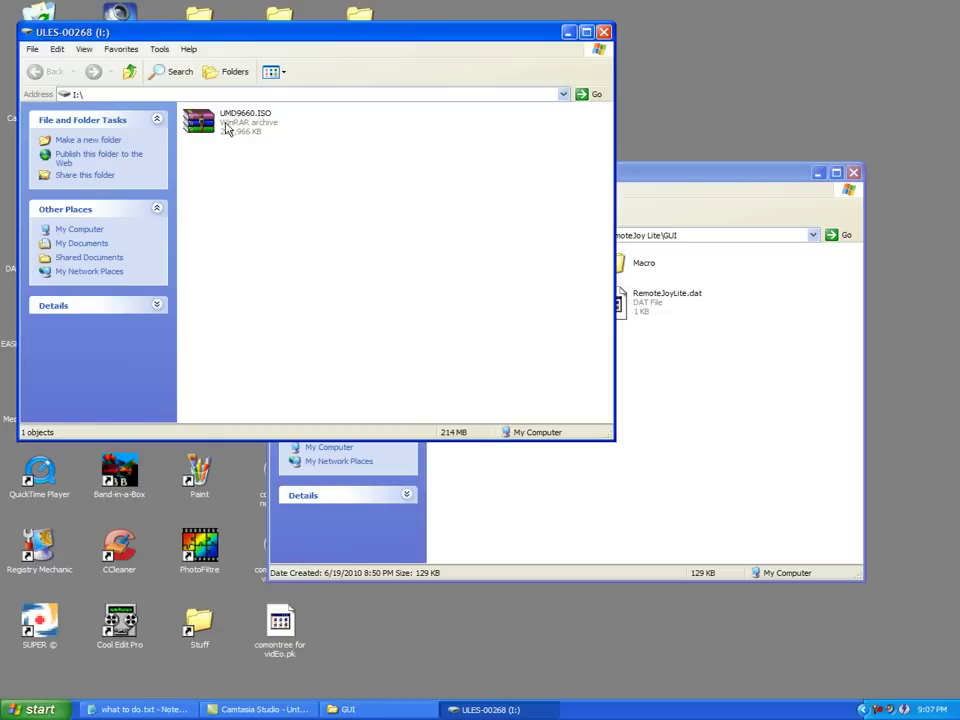
# - Copy UMD9660.ISO from the ULES-00268 (I:) drive onto the desktop
pyautogui.moveTo(211, 135); pyautogui.dragTo(670, 92)
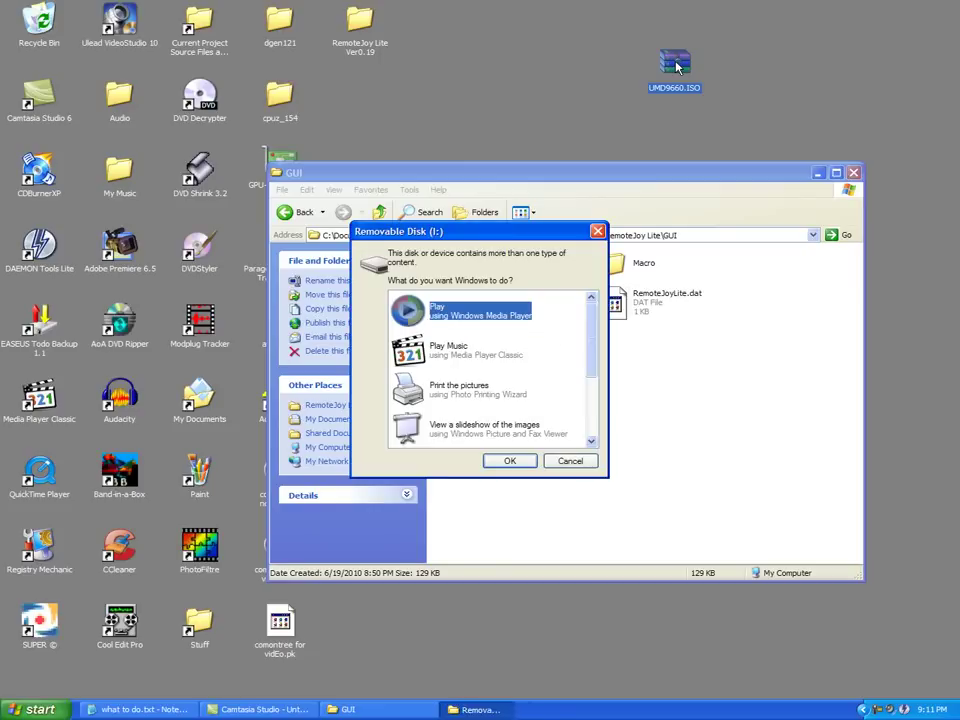
# - Open the memory stick's I:\ root in a window from the Removable Disk prompt
pyautogui.moveTo(590, 320); pyautogui.dragTo(588, 392)
pyautogui.doubleClick(467, 388)
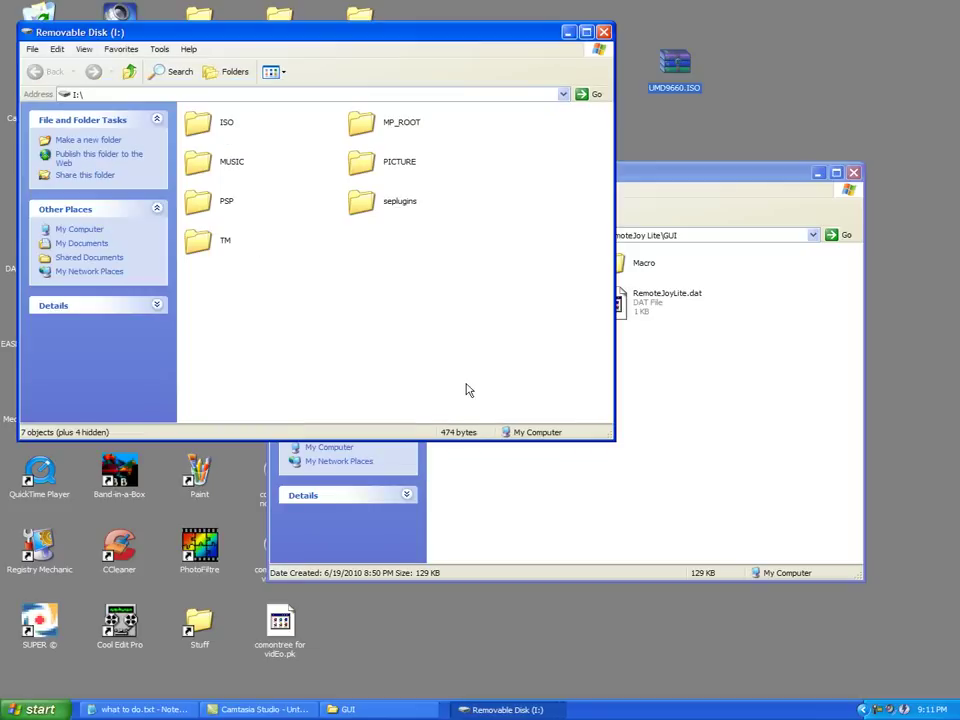
pyautogui.click(680, 72)
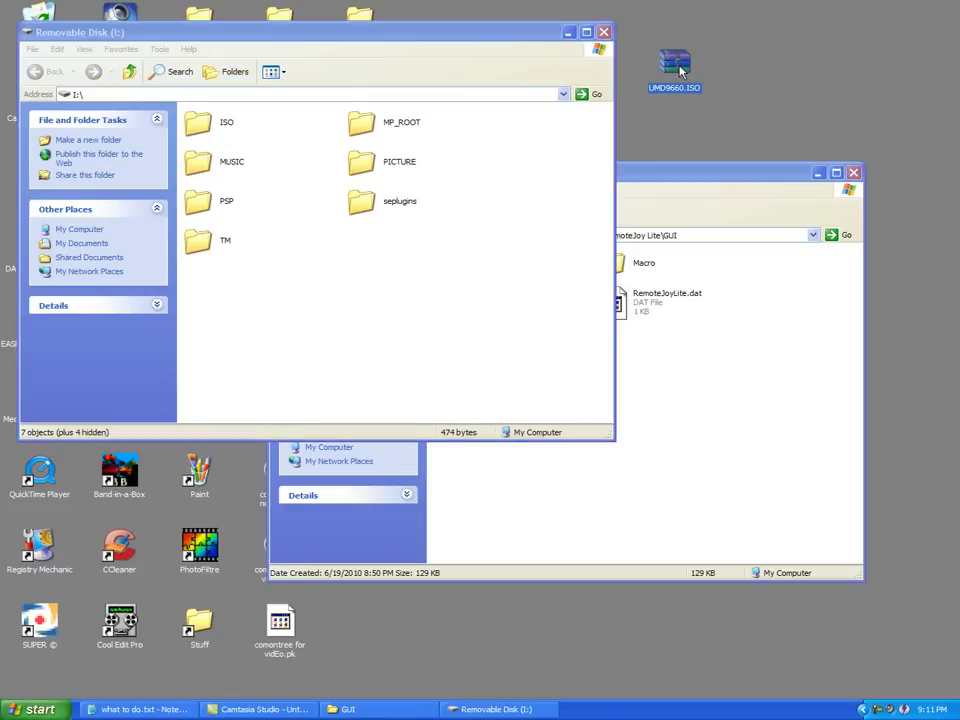
pyautogui.click(318, 40)
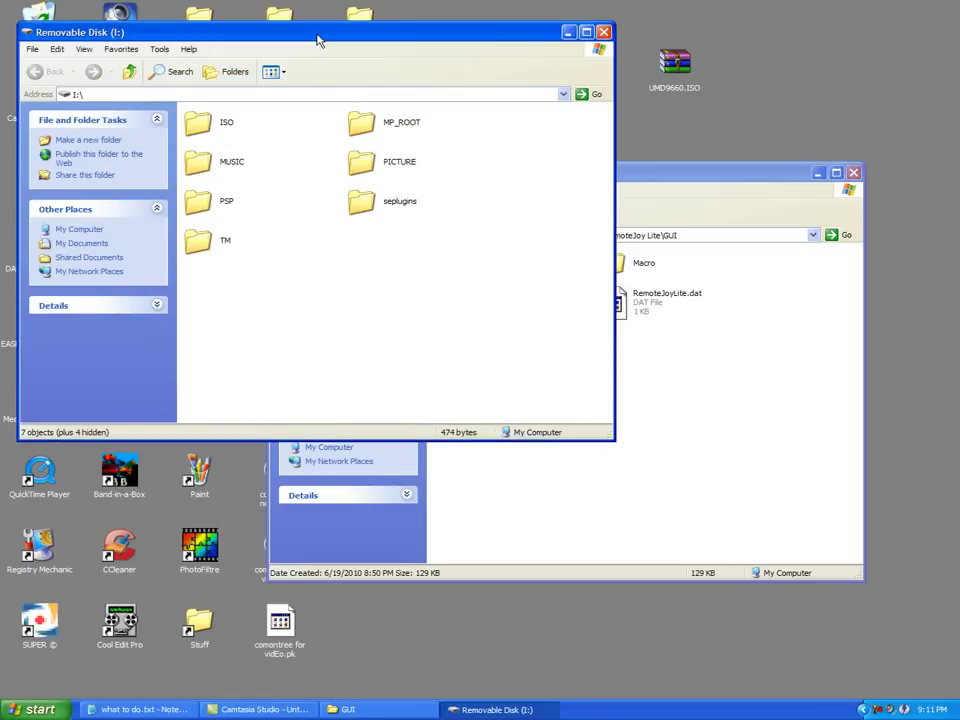
# - Open the I:\ISO folder and copy the desktop UMD9660.ISO into it
pyautogui.doubleClick(199, 126)
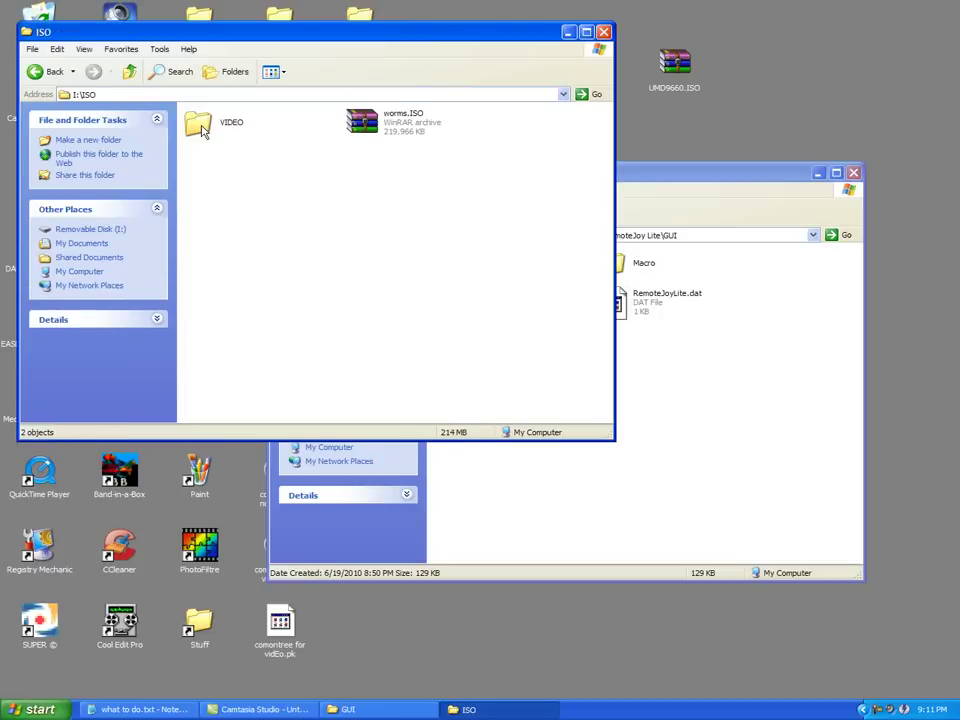
pyautogui.moveTo(676, 66)
pyautogui.mouseDown()
pyautogui.moveTo(443, 178)
pyautogui.moveTo(336, 200)
pyautogui.moveTo(677, 70)
pyautogui.mouseUp()
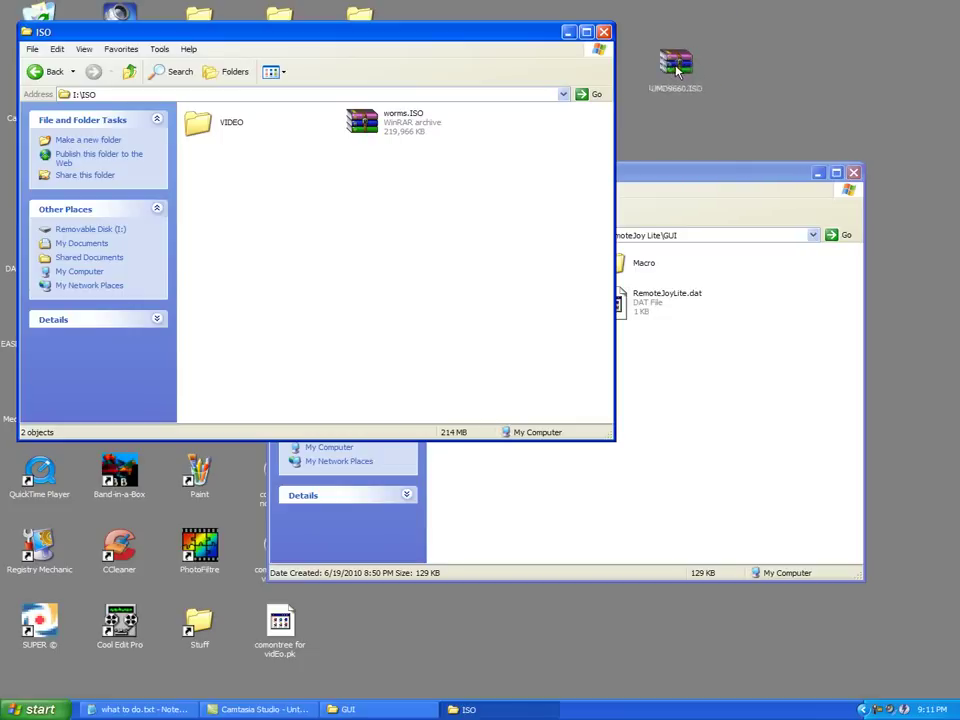